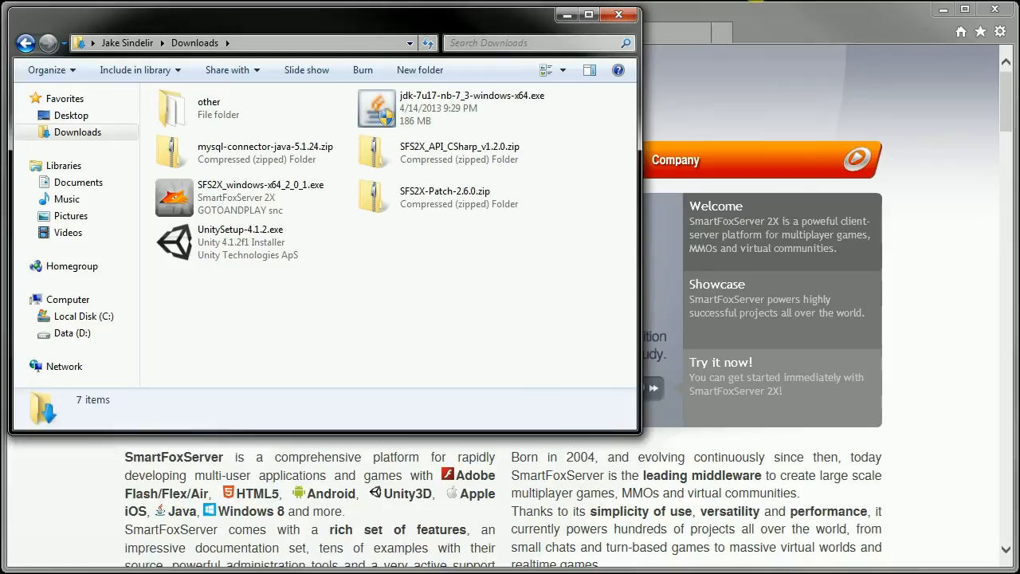
Switch to Internet Explorer, open the SmartFoxServer 2X downloads page and locate the Windows 64bit Community Edition installer.
{"action": "left_click", "coordinate": [773, 21]}
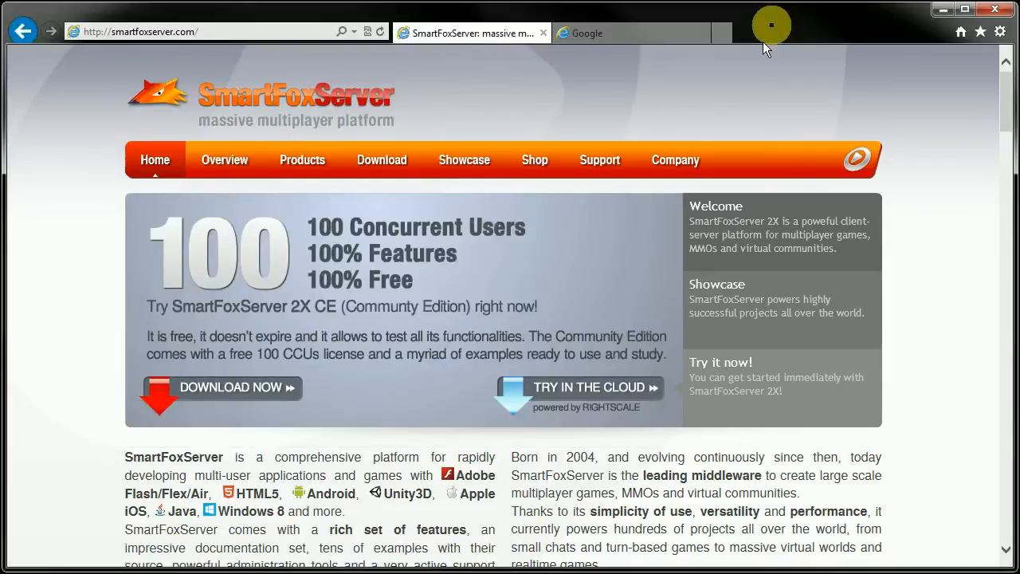
{"action": "left_click", "coordinate": [188, 35]}
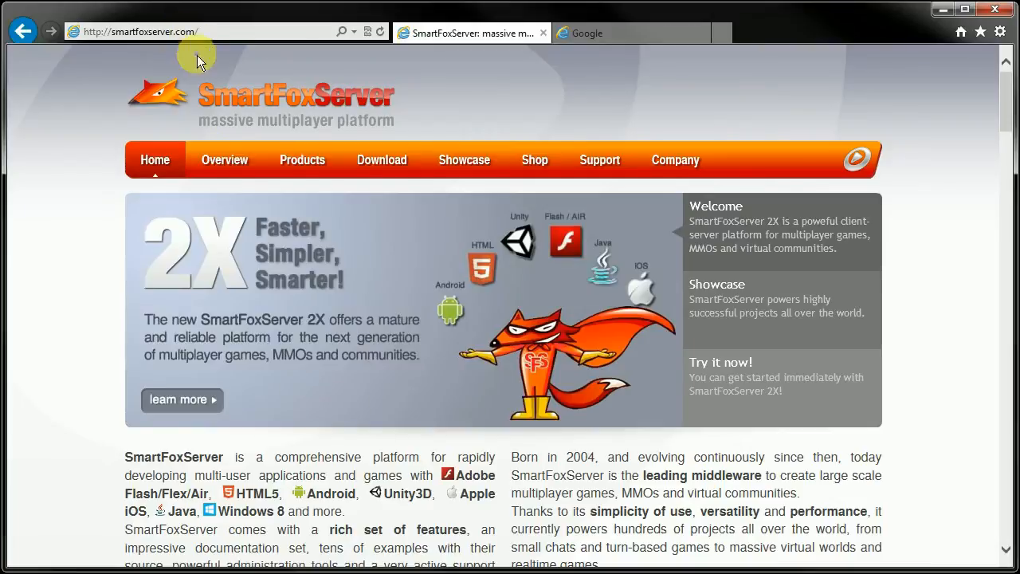
{"action": "mouse_move", "coordinate": [382, 159]}
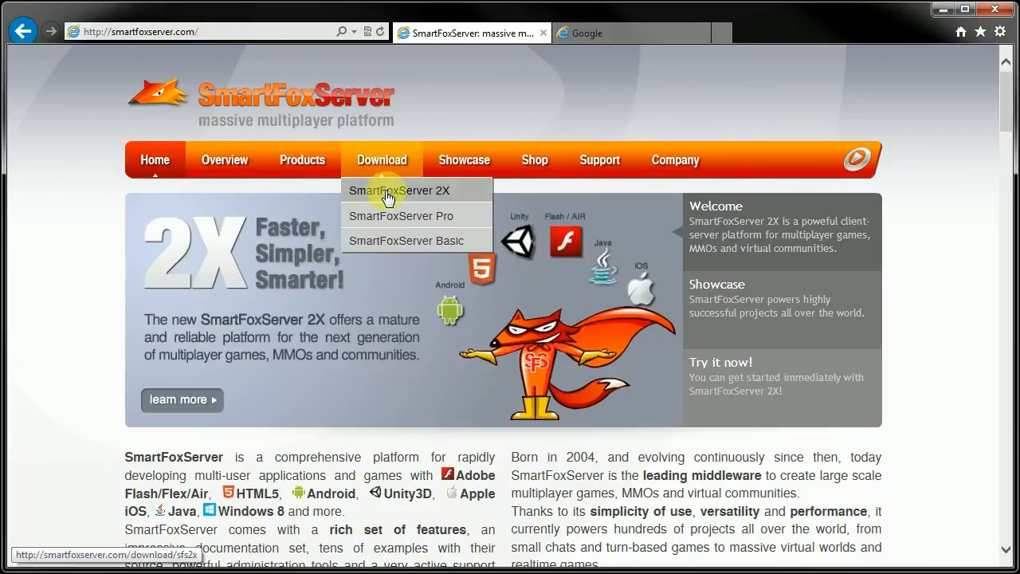
{"action": "left_click", "coordinate": [394, 191]}
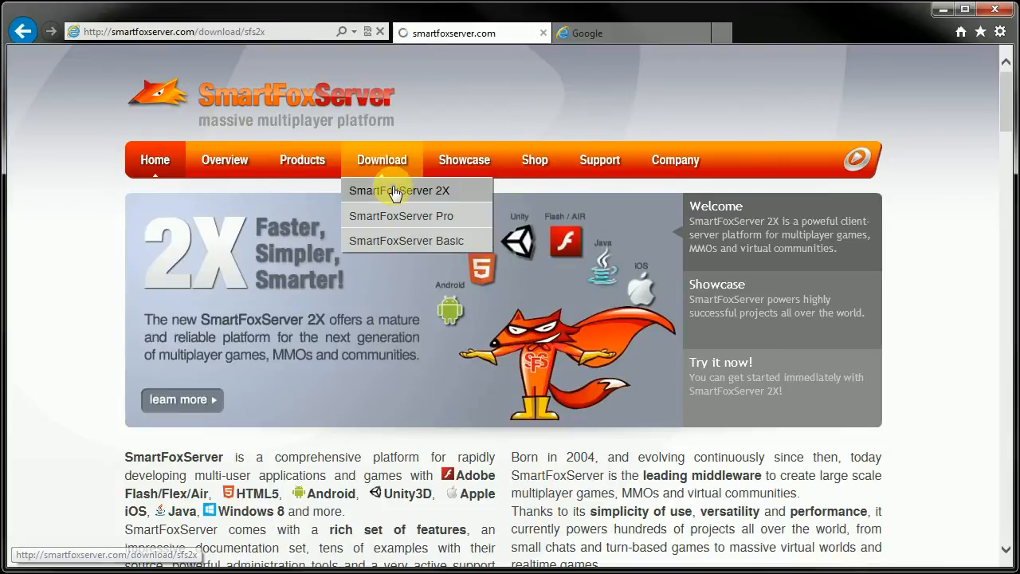
{"action": "scroll", "coordinate": [584, 329], "scroll_direction": "down", "scroll_amount": 4}
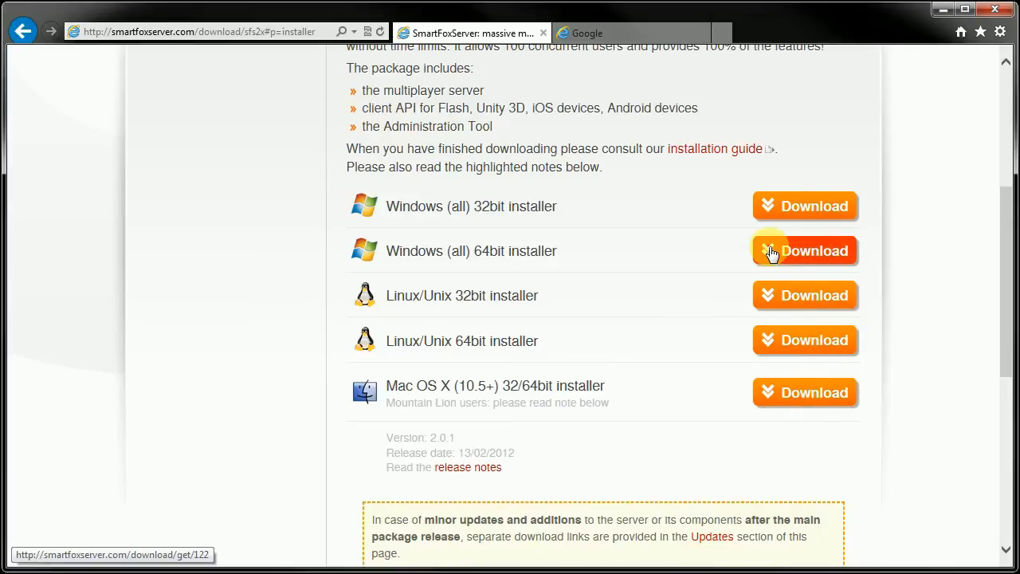
{"action": "scroll", "coordinate": [769, 250], "scroll_direction": "up", "scroll_amount": 4}
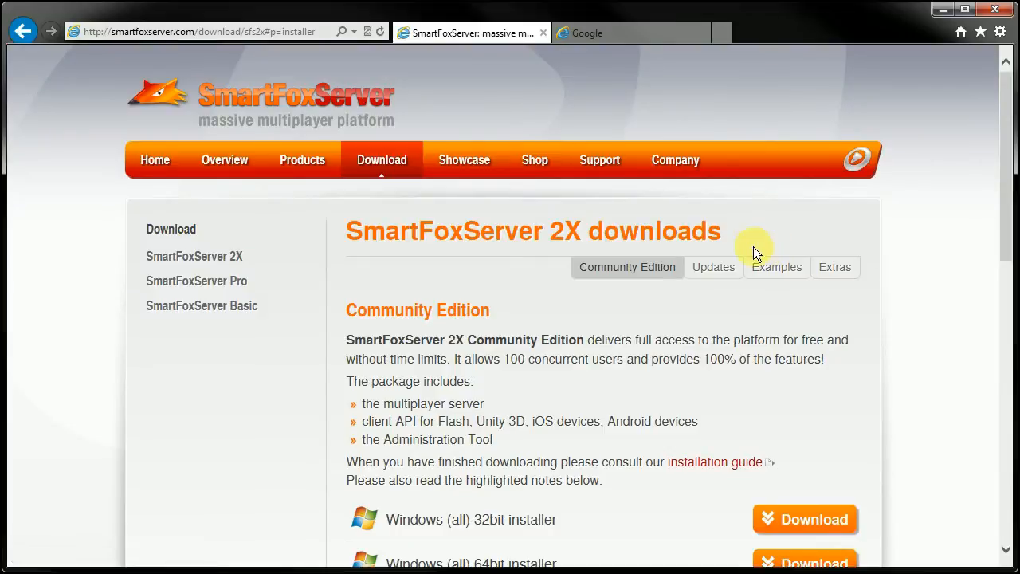
Open the SmartFoxServer 2X updates section and locate the 2.6.0 patch and the Unity/.Net/Mono C# API download.
{"action": "left_click", "coordinate": [719, 271]}
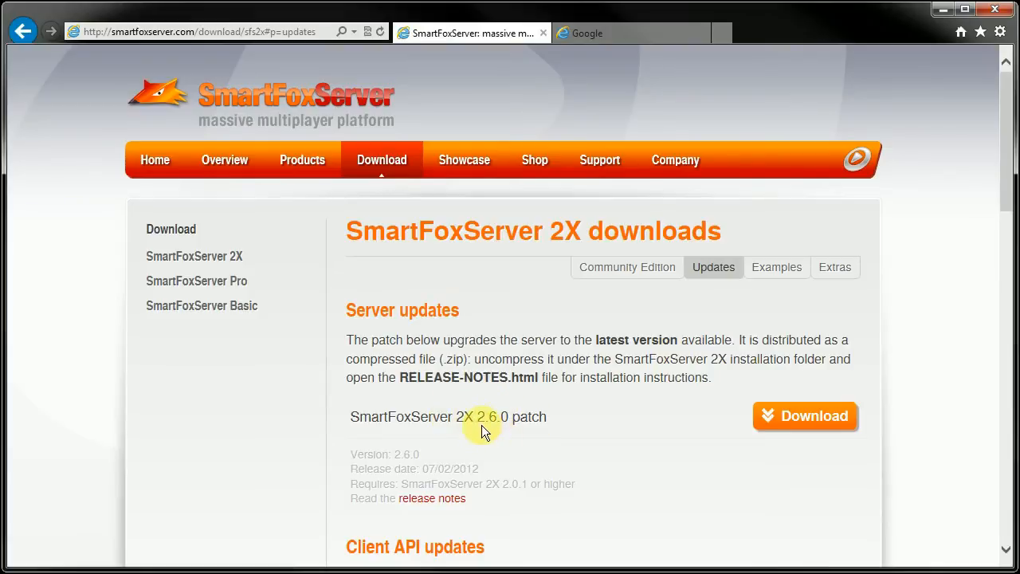
{"action": "left_click", "coordinate": [831, 422]}
{"action": "scroll", "coordinate": [722, 400], "scroll_direction": "down", "scroll_amount": 7}
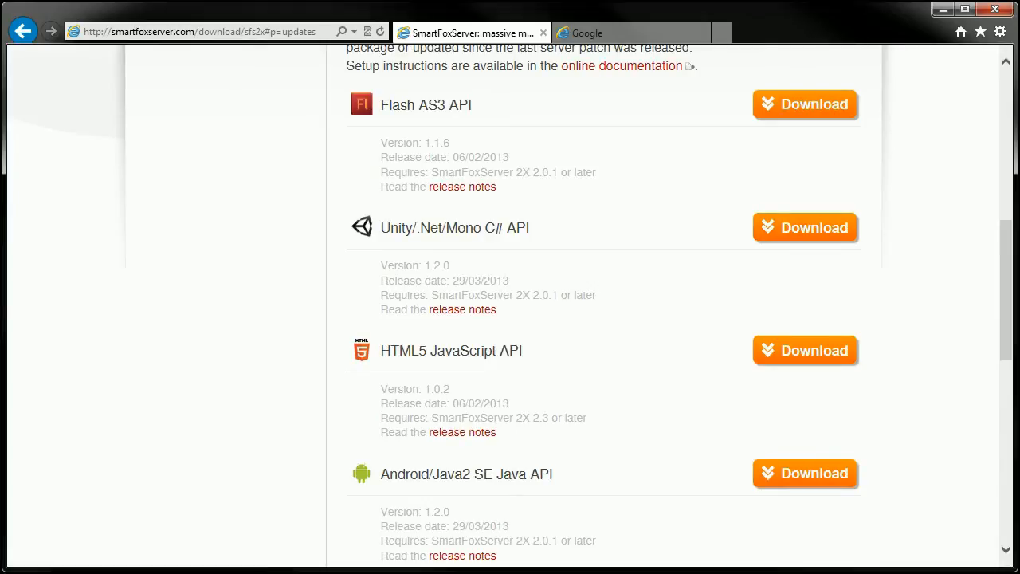
Search Google for "java se" and open Oracle's Java SE Downloads page.
{"action": "left_click", "coordinate": [588, 38]}
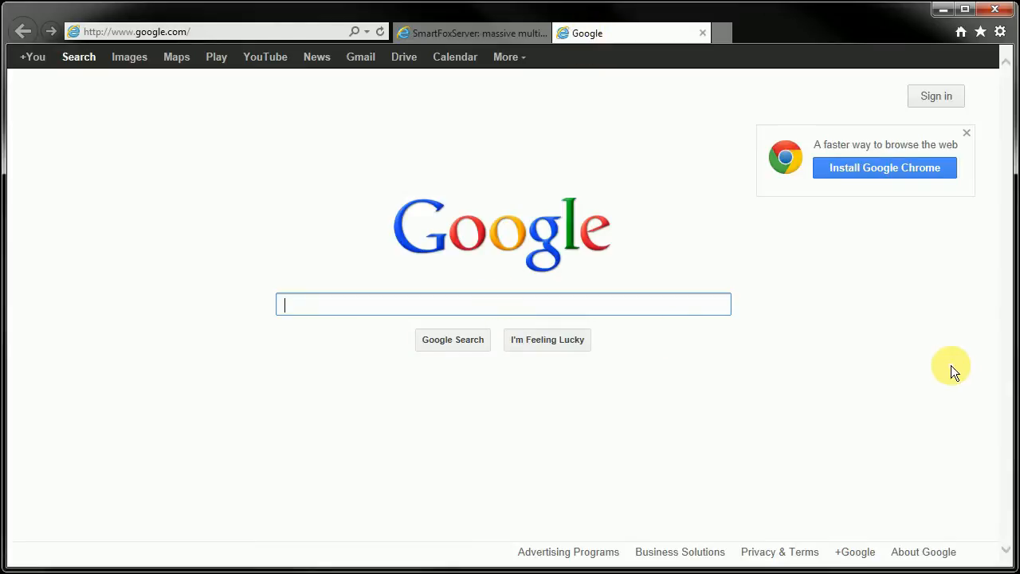
{"action": "type", "text": "java se"}
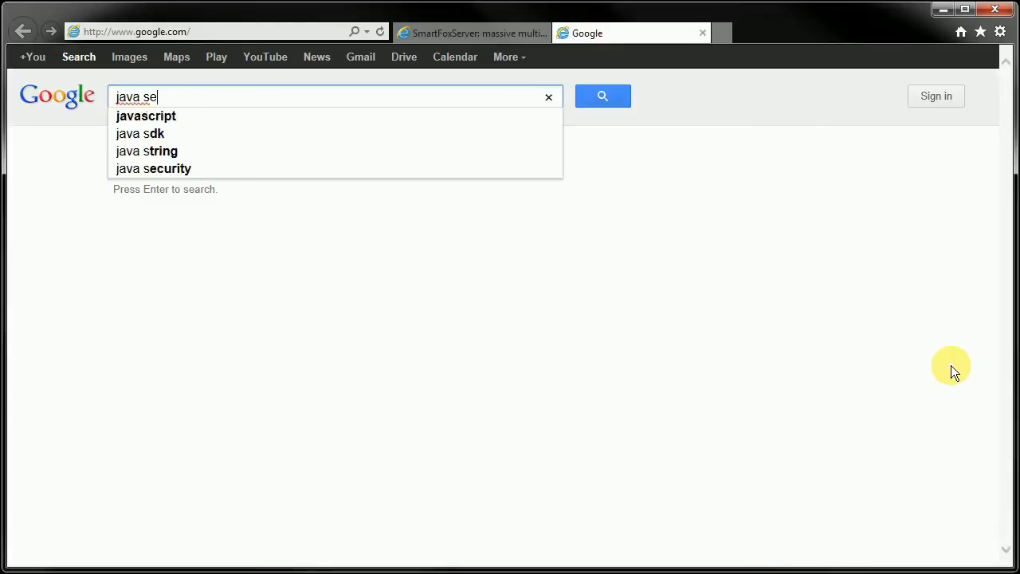
{"action": "key", "text": "Return"}
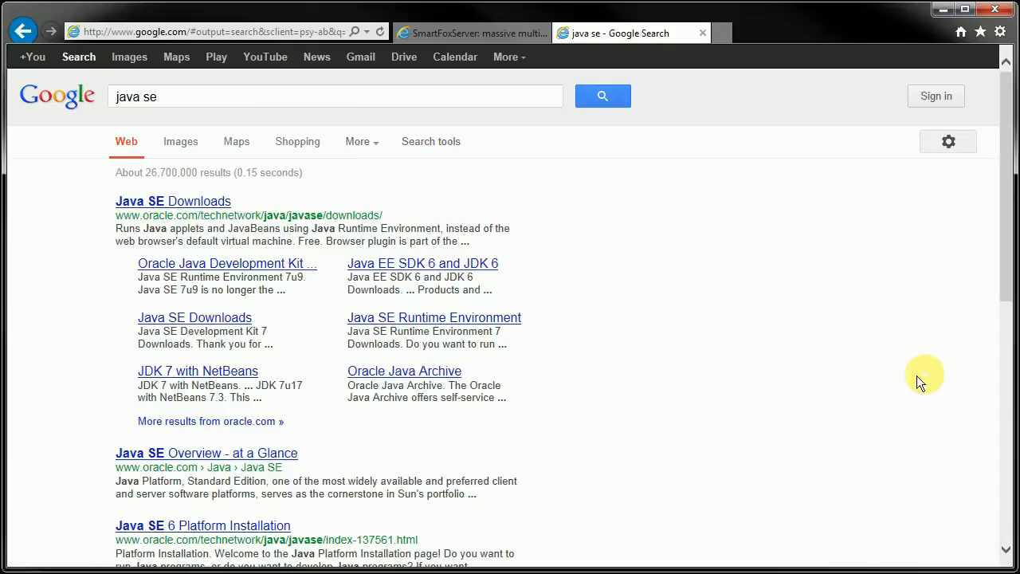
{"action": "left_click", "coordinate": [191, 208]}
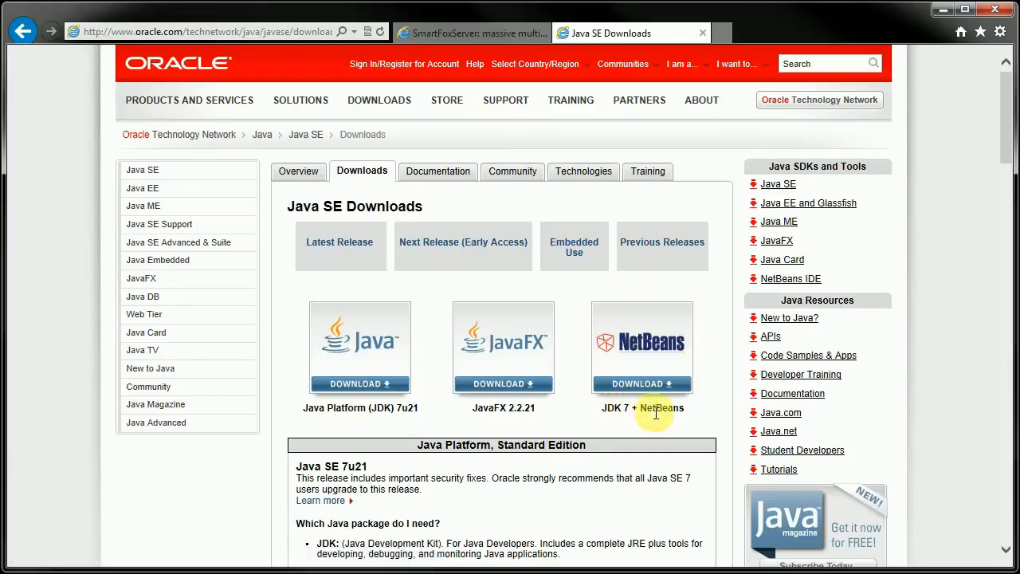
Open the JDK 7 + NetBeans download page and accept its license agreement.
{"action": "left_click", "coordinate": [647, 386]}
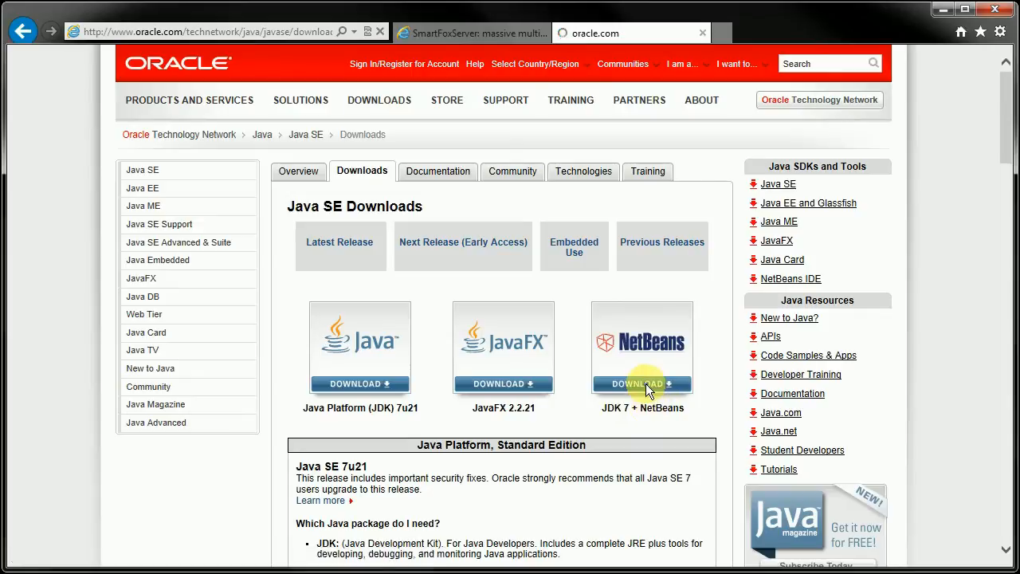
{"action": "scroll", "coordinate": [552, 346], "scroll_direction": "down", "scroll_amount": 1}
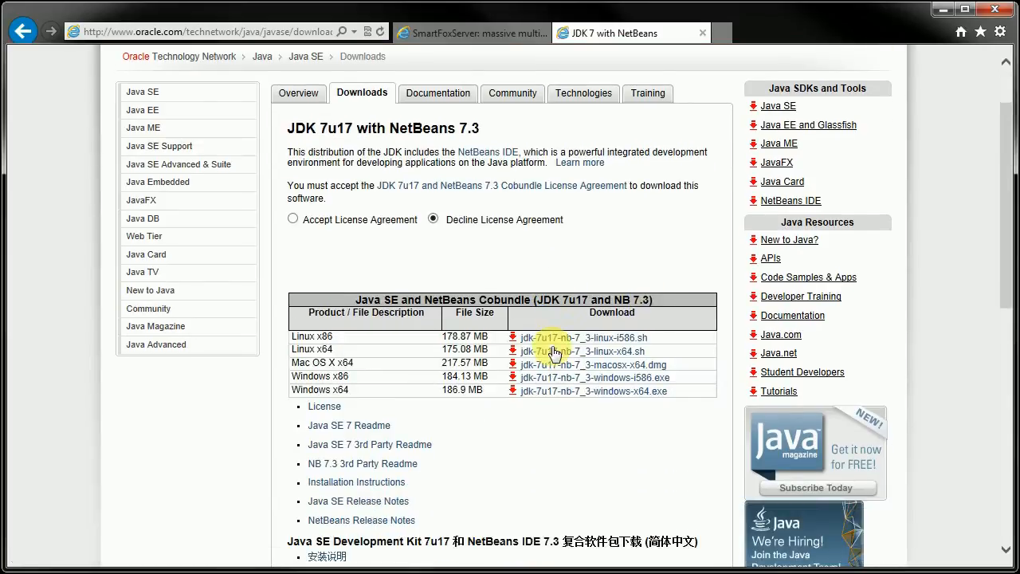
{"action": "left_click", "coordinate": [292, 219]}
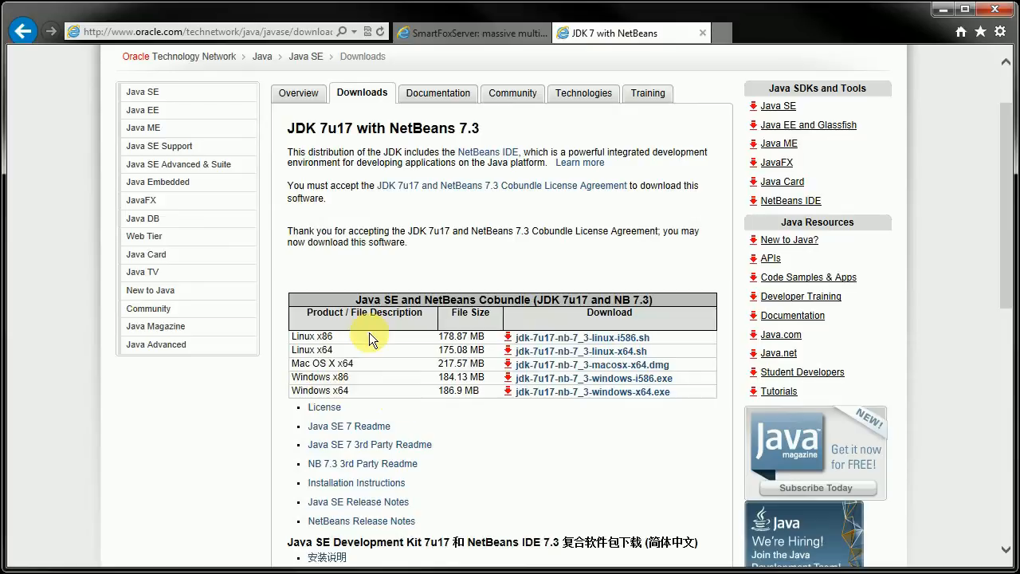
Return to the SmartFoxServer site and open the SFS 2X documentation.
{"action": "left_click", "coordinate": [474, 32]}
{"action": "scroll", "coordinate": [592, 313], "scroll_direction": "up", "scroll_amount": 7}
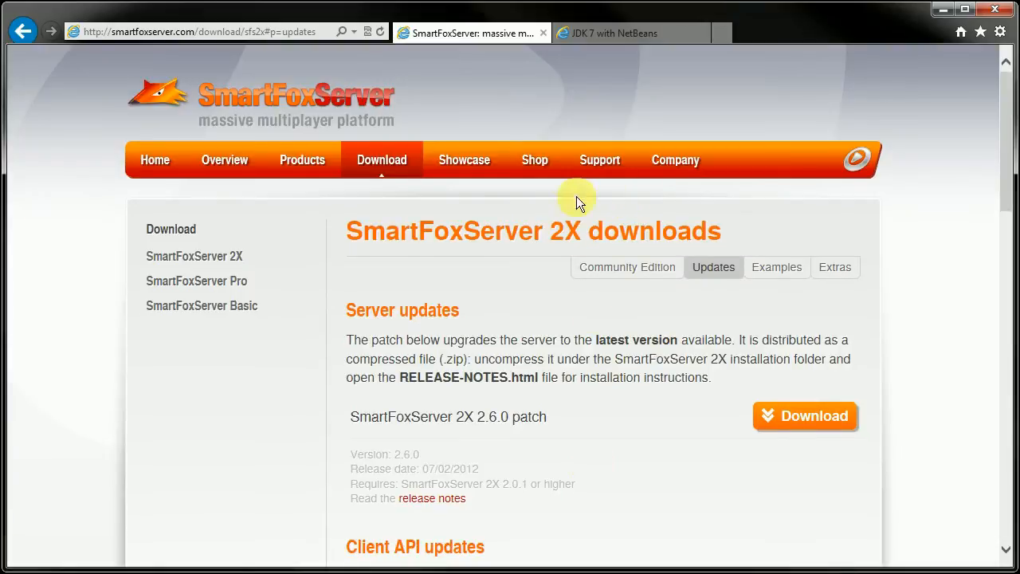
{"action": "mouse_move", "coordinate": [606, 163]}
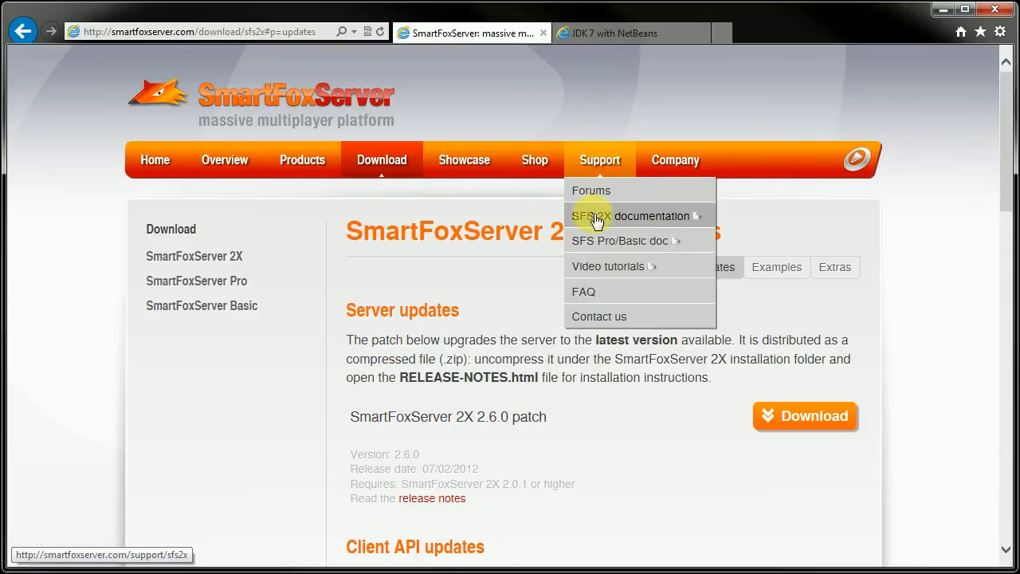
{"action": "left_click", "coordinate": [650, 218]}
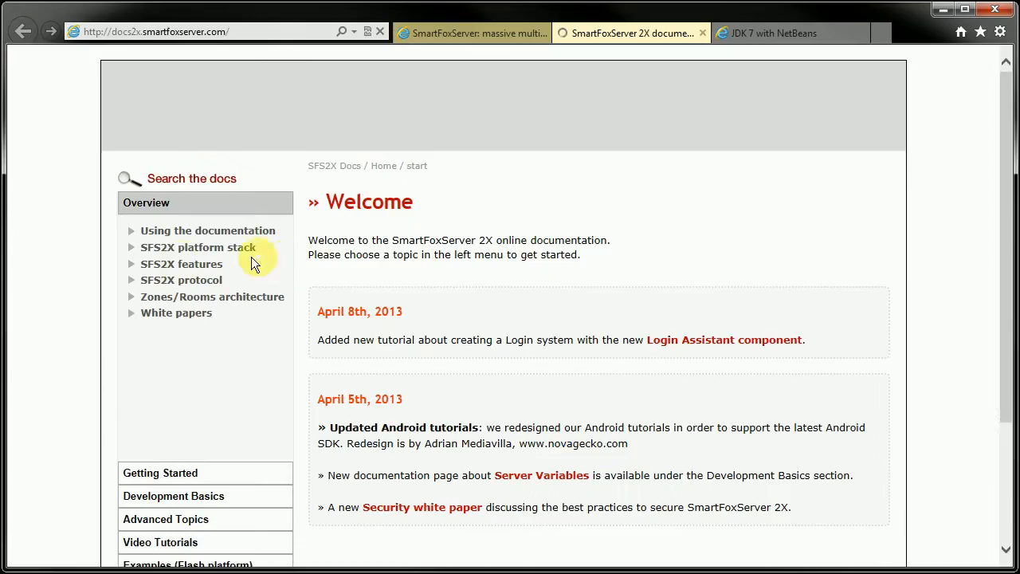
Open the HOWTOs under Getting Started and go to the guide on connecting to an external database.
{"action": "left_click", "coordinate": [177, 474]}
{"action": "scroll", "coordinate": [177, 474], "scroll_direction": "down", "scroll_amount": 2}
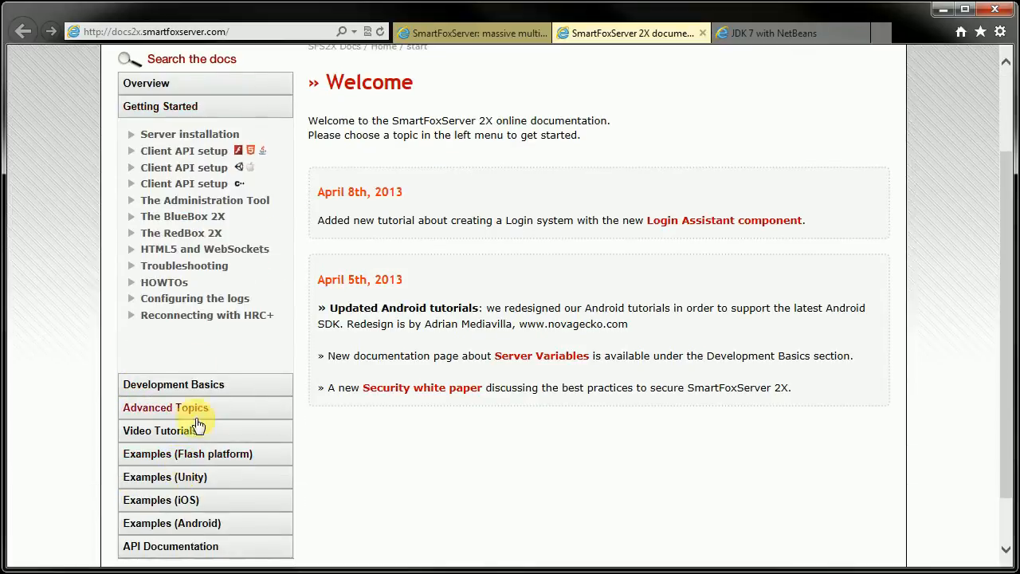
{"action": "left_click", "coordinate": [170, 284]}
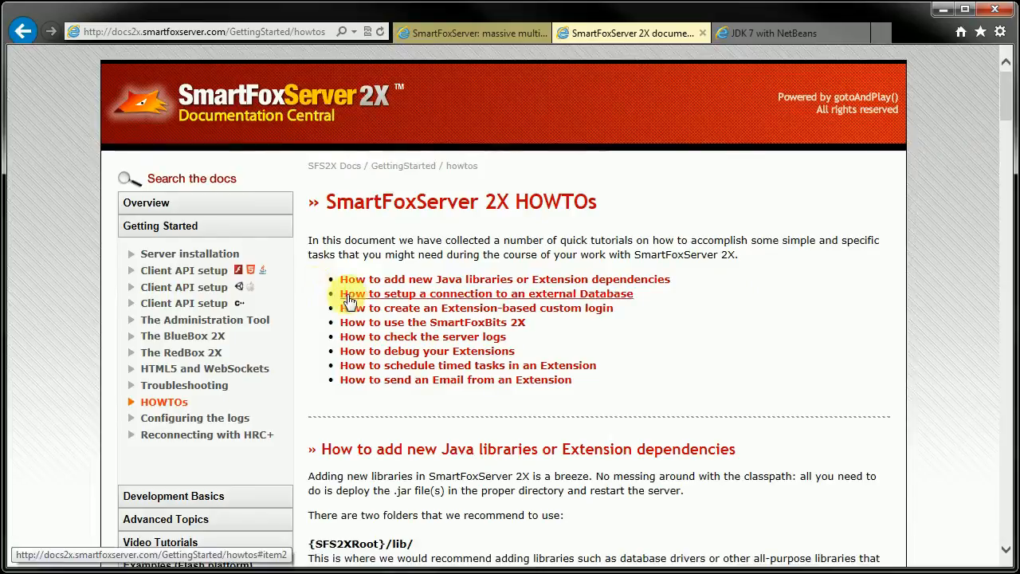
{"action": "left_click", "coordinate": [599, 295]}
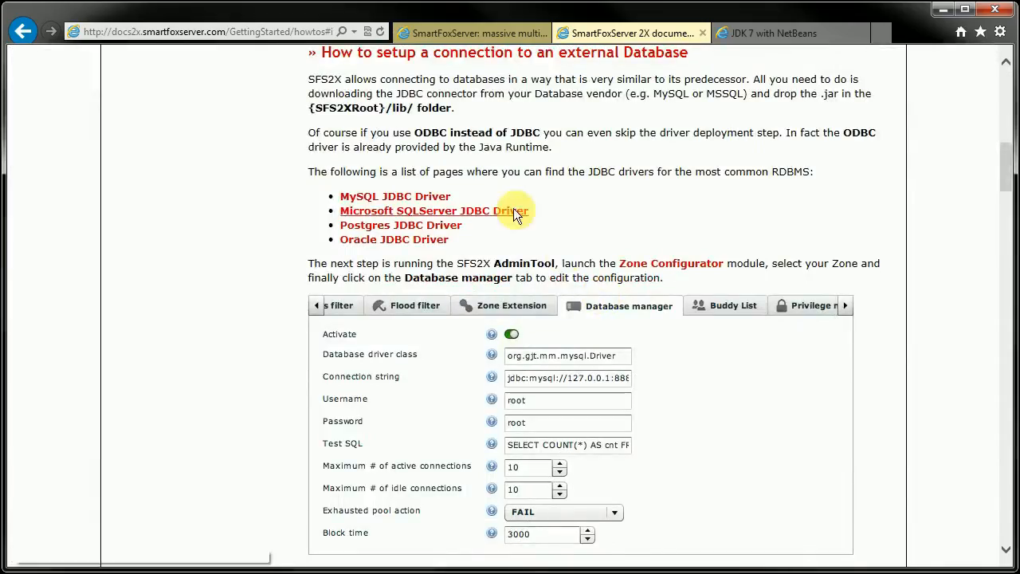
Follow the MySQL JDBC Driver link and open the Connector/J download page.
{"action": "left_click", "coordinate": [406, 199]}
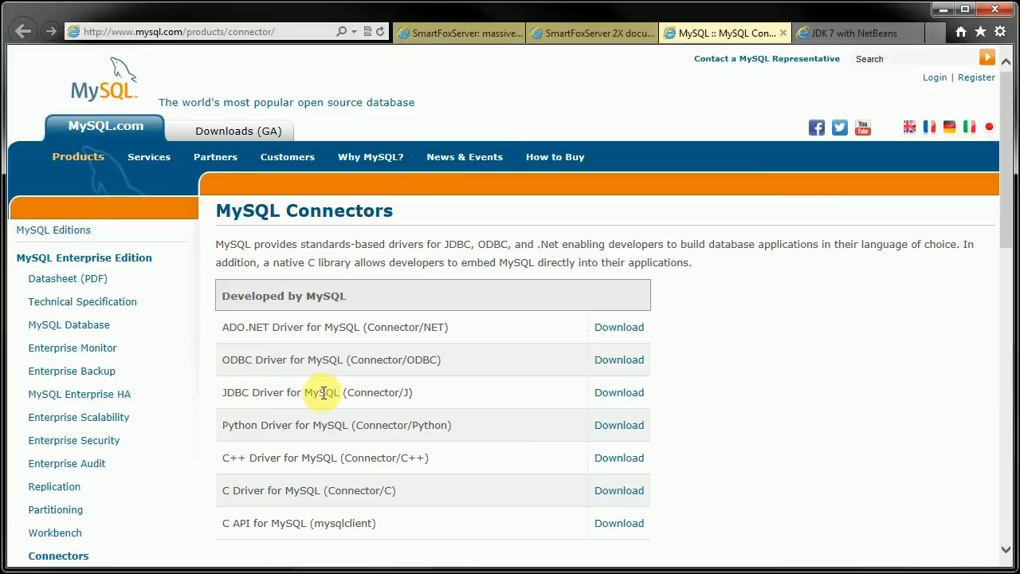
{"action": "left_click", "coordinate": [625, 394]}
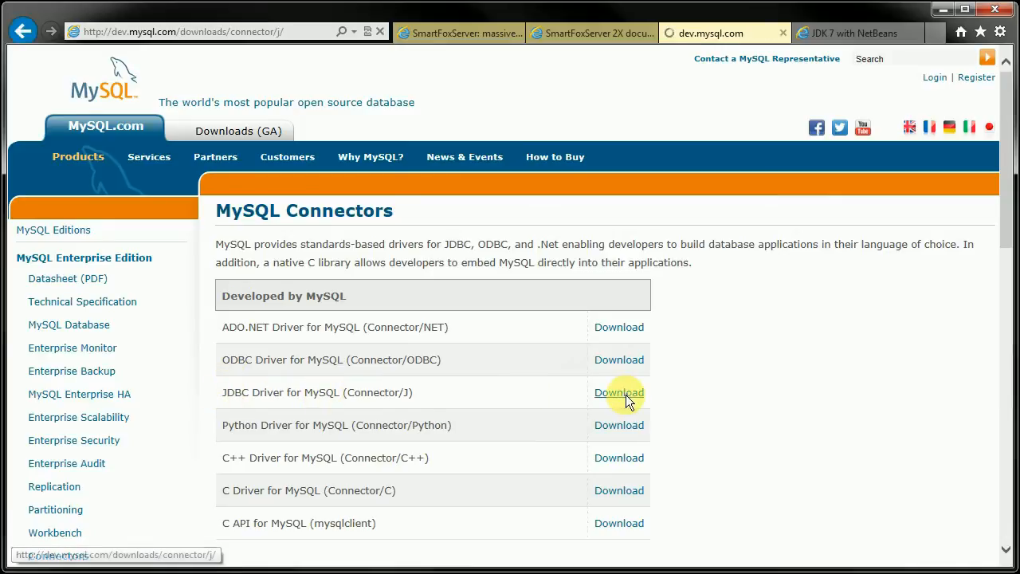
{"action": "scroll", "coordinate": [583, 357], "scroll_direction": "down", "scroll_amount": 2}
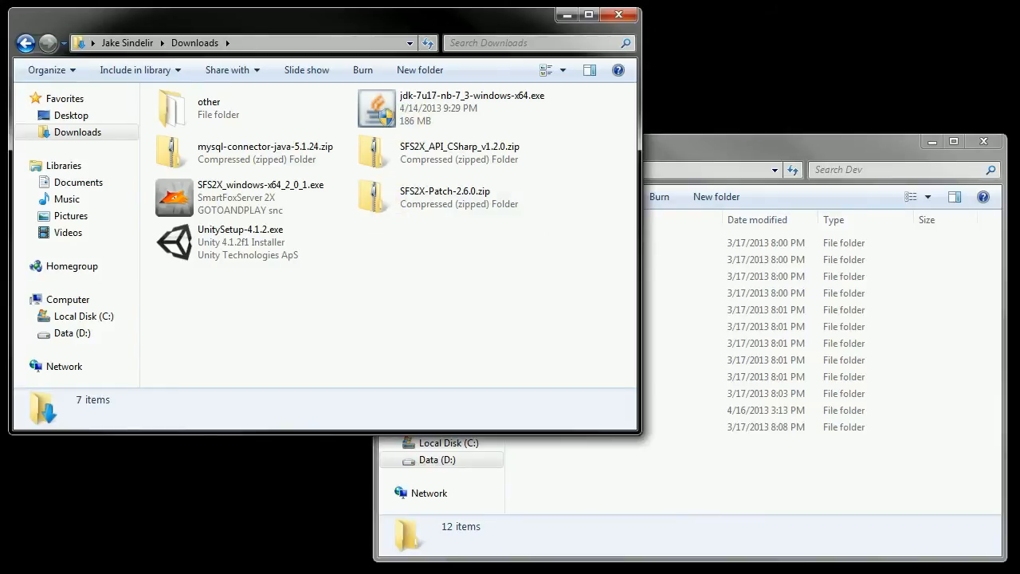
Run SFS2X_windows-x64_2_0_1.exe from the Downloads folder, accept the license agreement and proceed to the destination directory choice.
{"action": "double_click", "coordinate": [223, 201]}
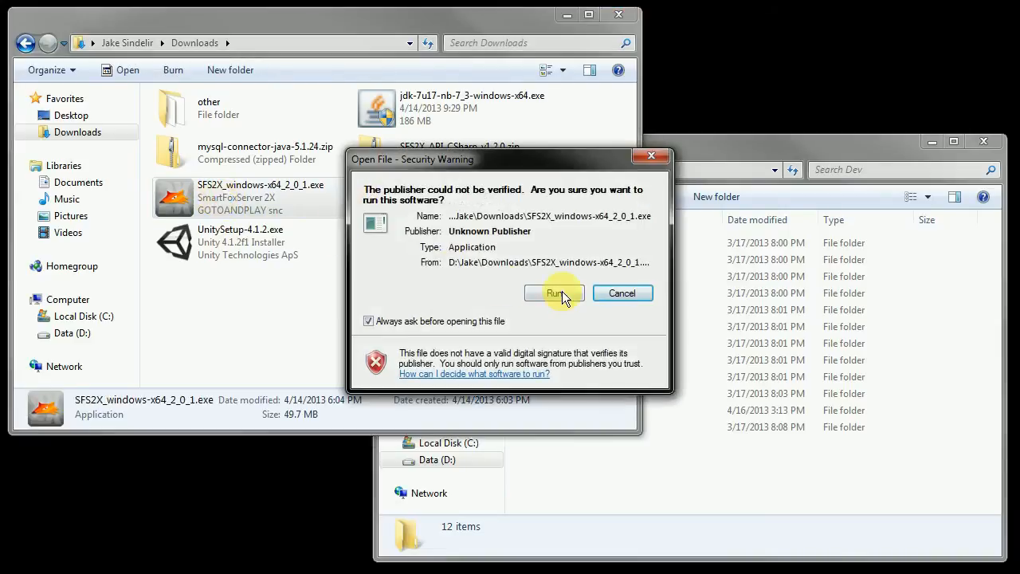
{"action": "left_click", "coordinate": [556, 293]}
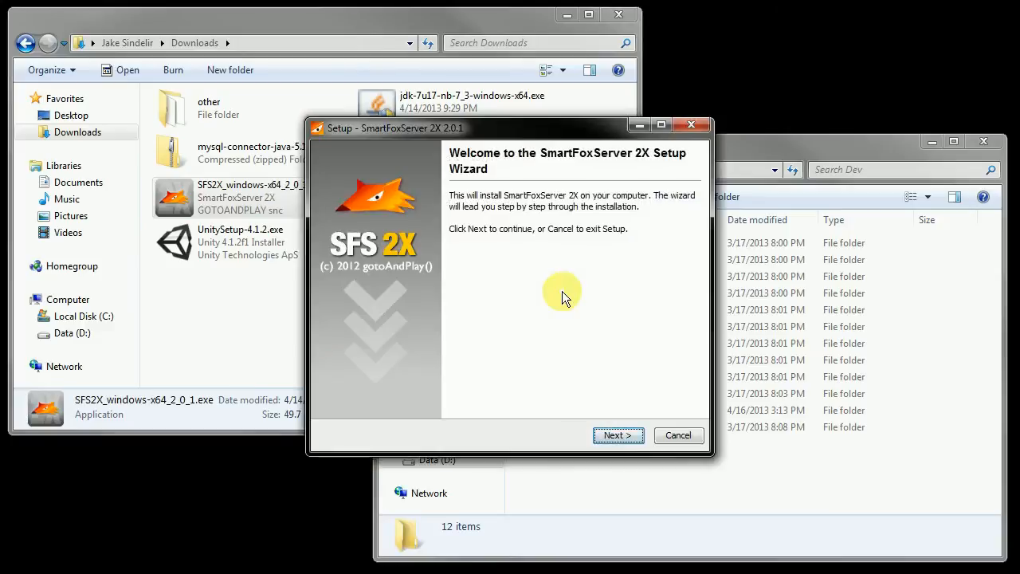
{"action": "left_click", "coordinate": [616, 435]}
{"action": "left_click", "coordinate": [394, 381]}
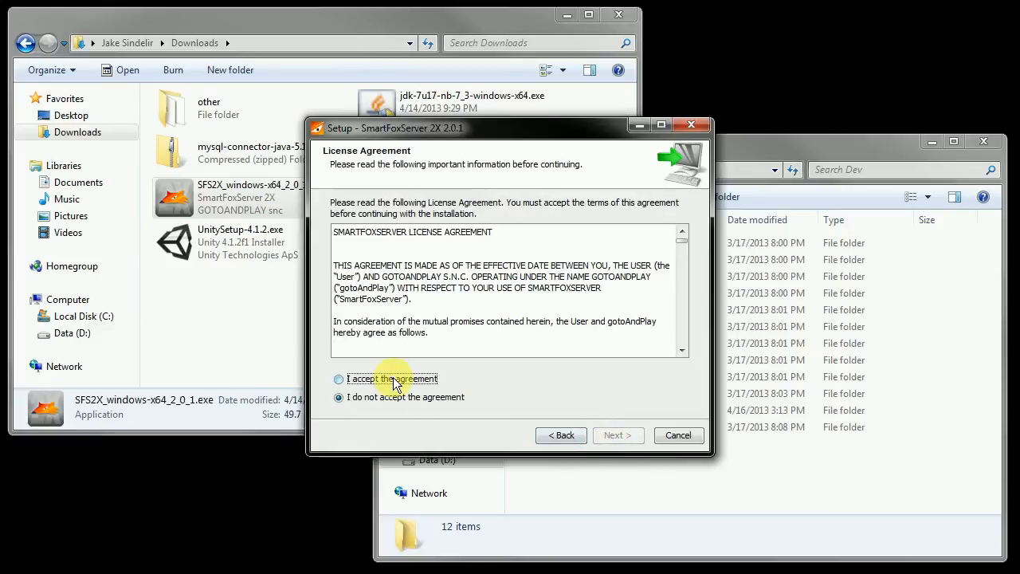
{"action": "left_click", "coordinate": [619, 438]}
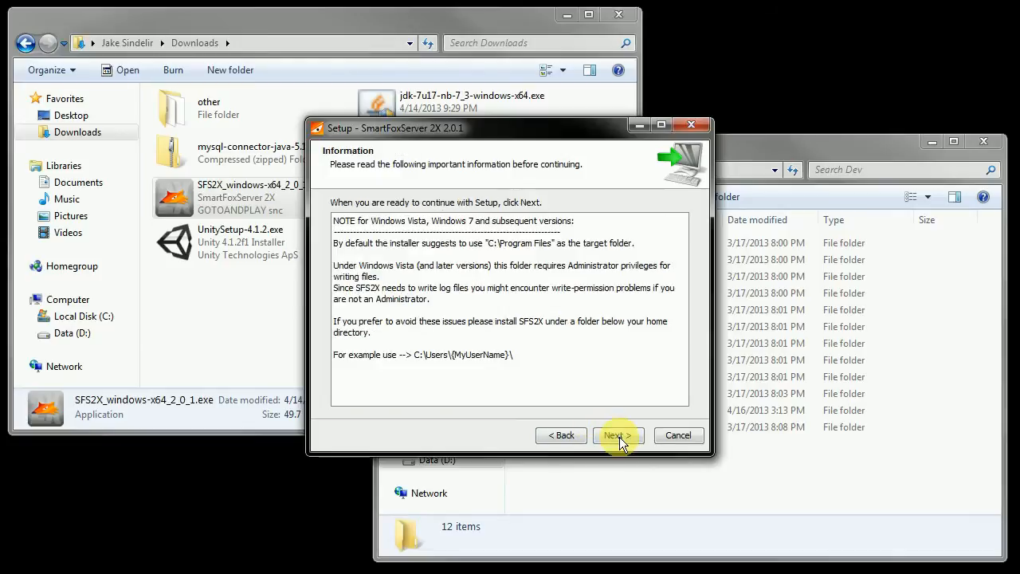
{"action": "left_click", "coordinate": [618, 438]}
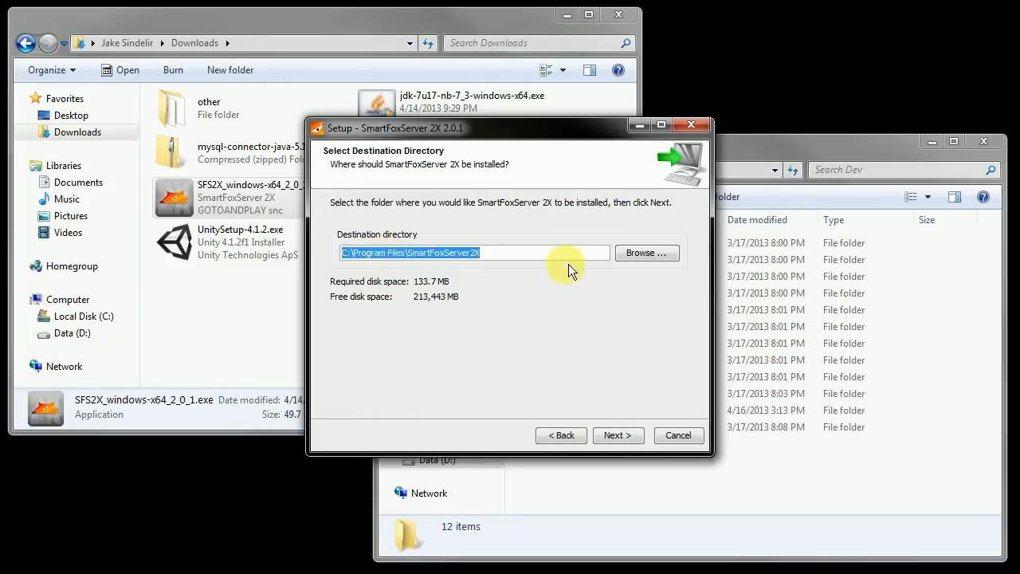
Set the SmartFoxServer 2X destination directory to D:\Dev\SmartFox2X and continue to the Start Menu folder choice.
{"action": "left_click", "coordinate": [645, 253]}
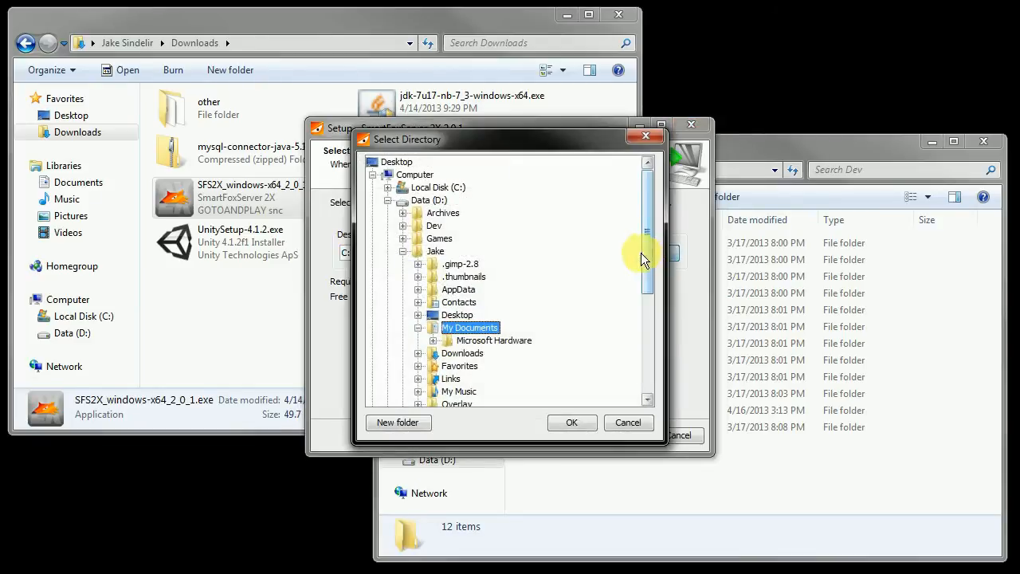
{"action": "left_click", "coordinate": [433, 226]}
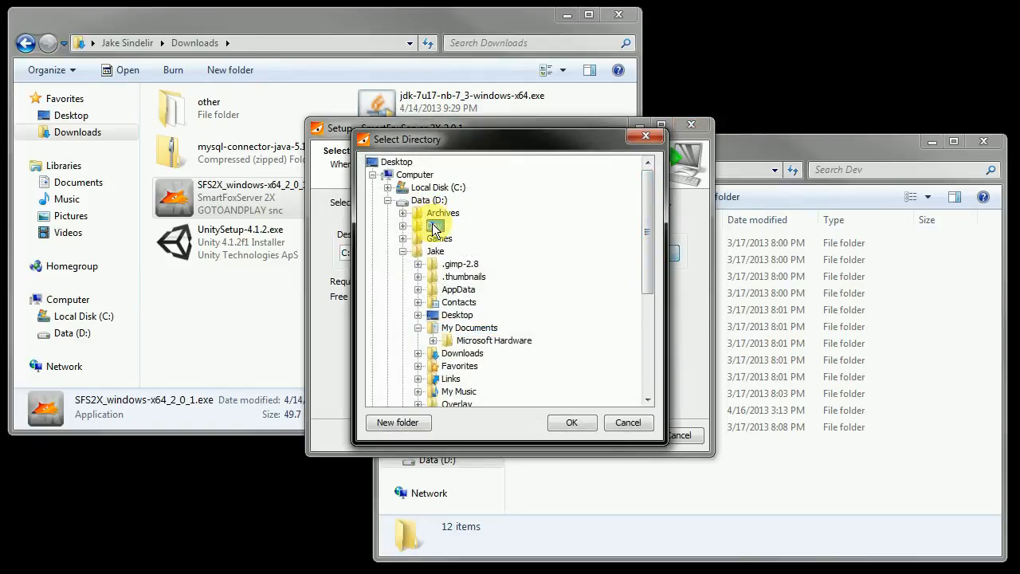
{"action": "left_click", "coordinate": [569, 422]}
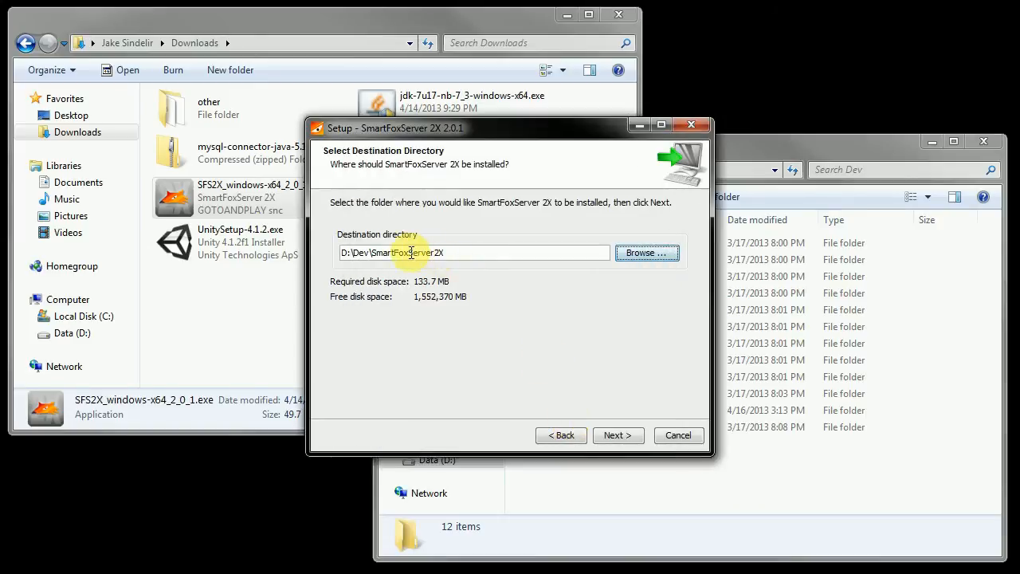
{"action": "left_click_drag", "start_coordinate": [431, 253], "coordinate": [409, 252]}
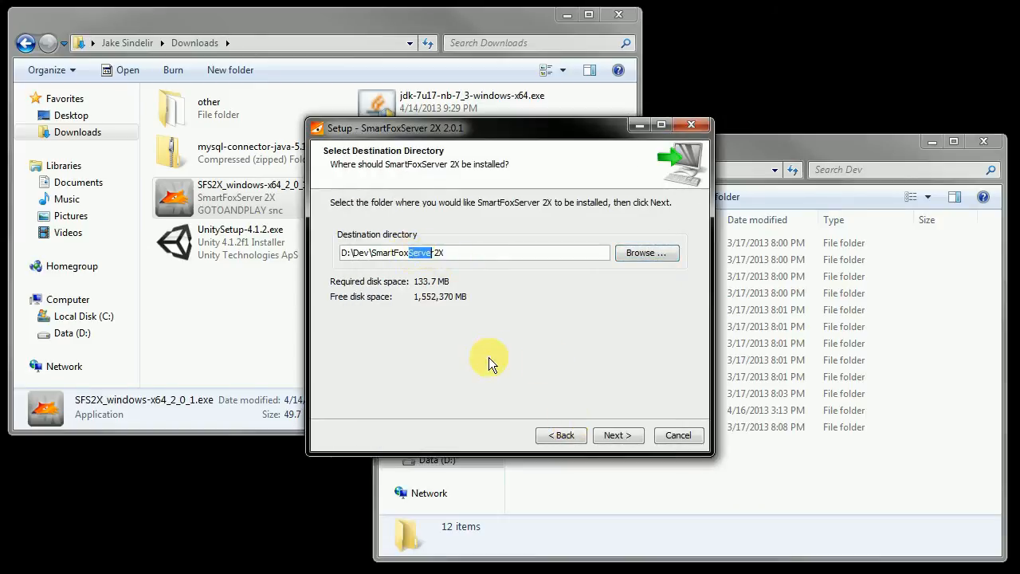
{"action": "key", "text": "Delete"}
{"action": "key", "text": "Delete"}
{"action": "key", "text": "Delete"}
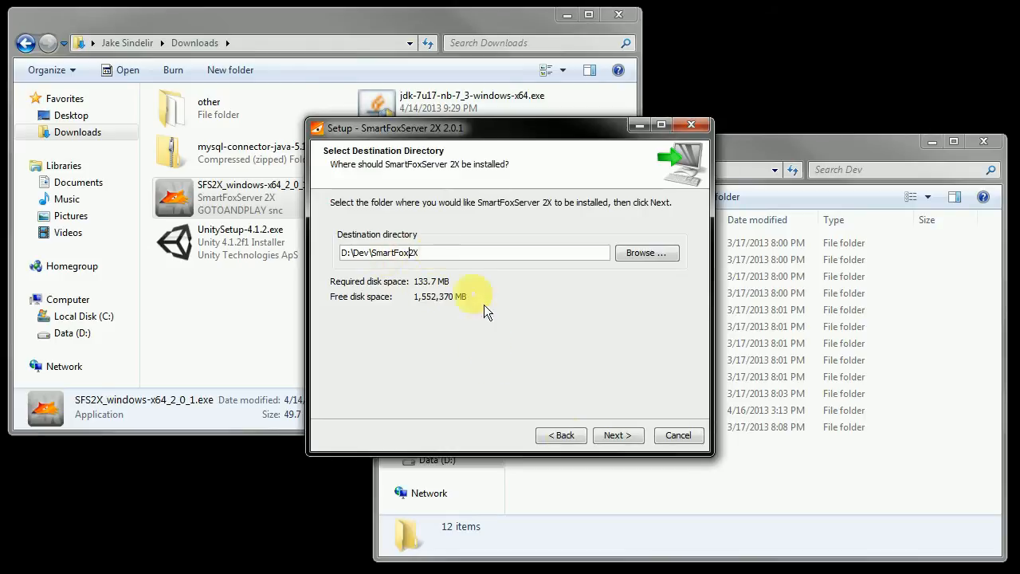
{"action": "left_click", "coordinate": [613, 435]}
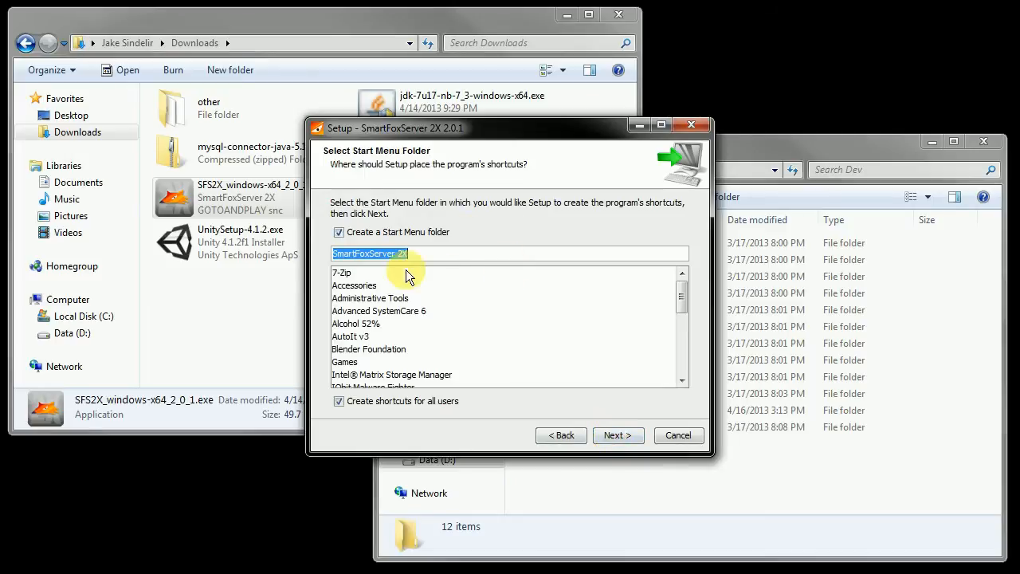
Keep the default Start Menu folder, turn off installing SFS2X as a service, and complete the SmartFoxServer 2X setup.
{"action": "left_click", "coordinate": [614, 435]}
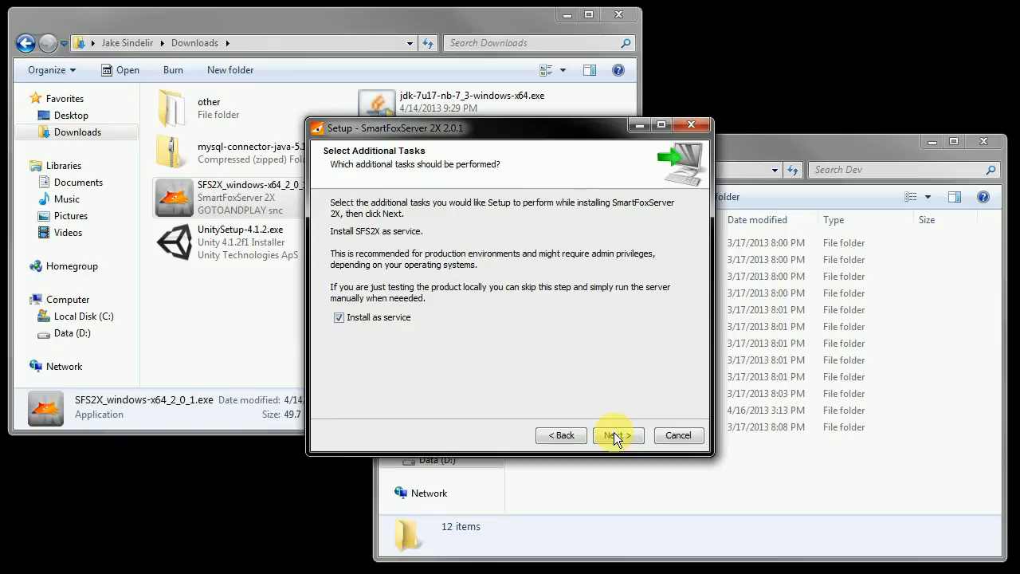
{"action": "left_click", "coordinate": [341, 318]}
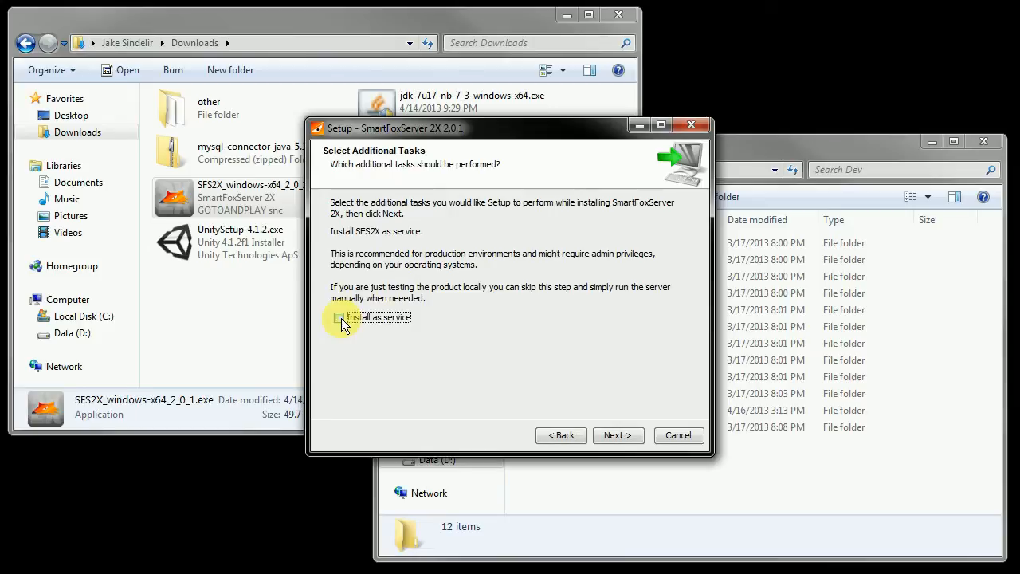
{"action": "left_click", "coordinate": [616, 436]}
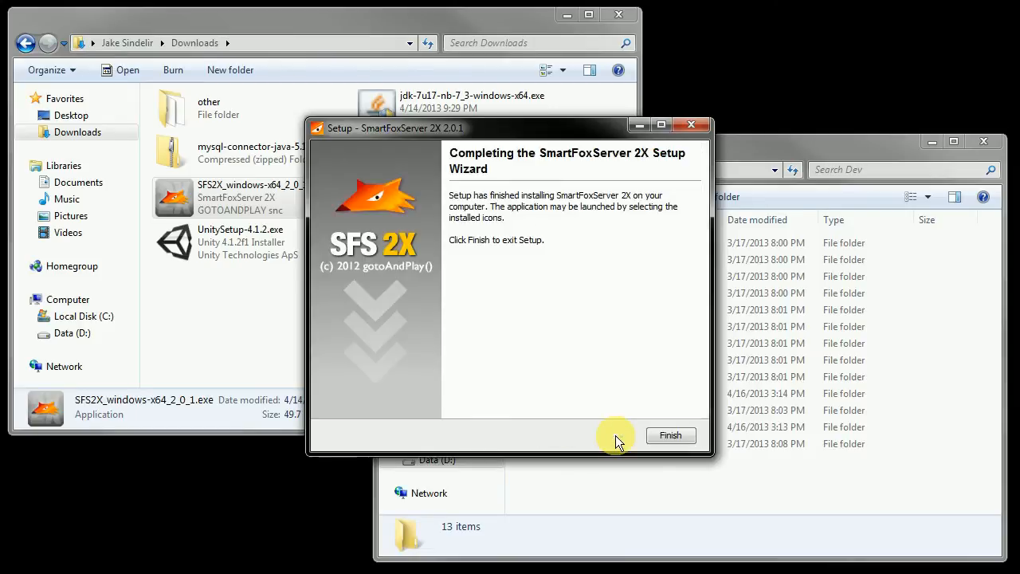
{"action": "left_click", "coordinate": [658, 437]}
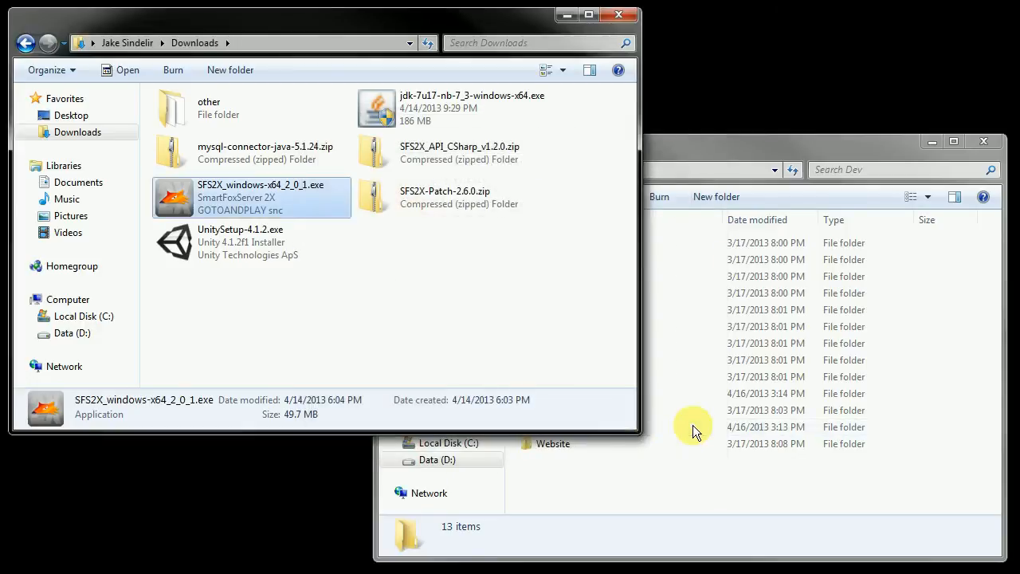
Copy the SFS2X-Patch-2.6.0 folder from its zip in Downloads into D:\Dev\SmartFox2X.
{"action": "left_click", "coordinate": [726, 154]}
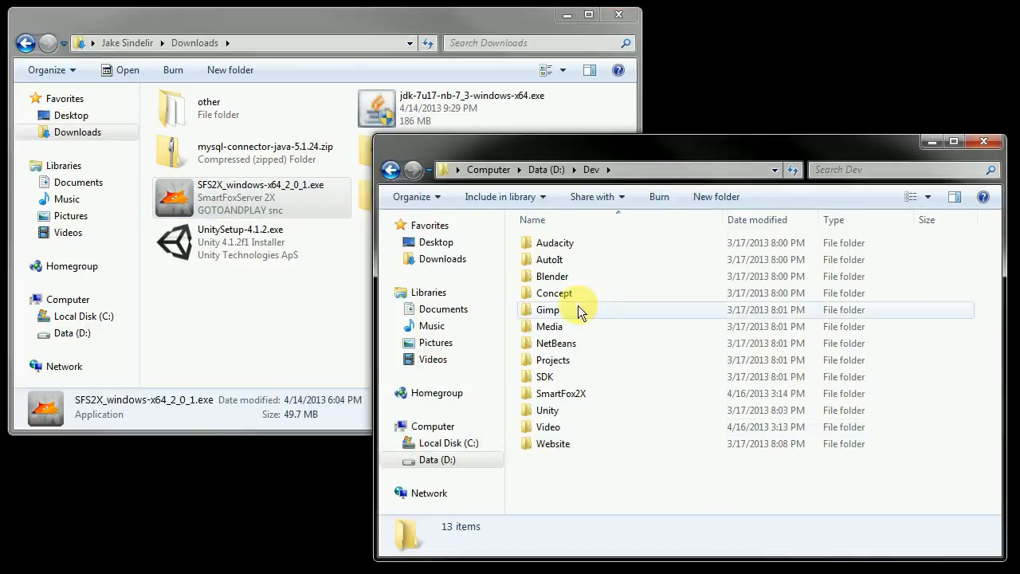
{"action": "double_click", "coordinate": [572, 393]}
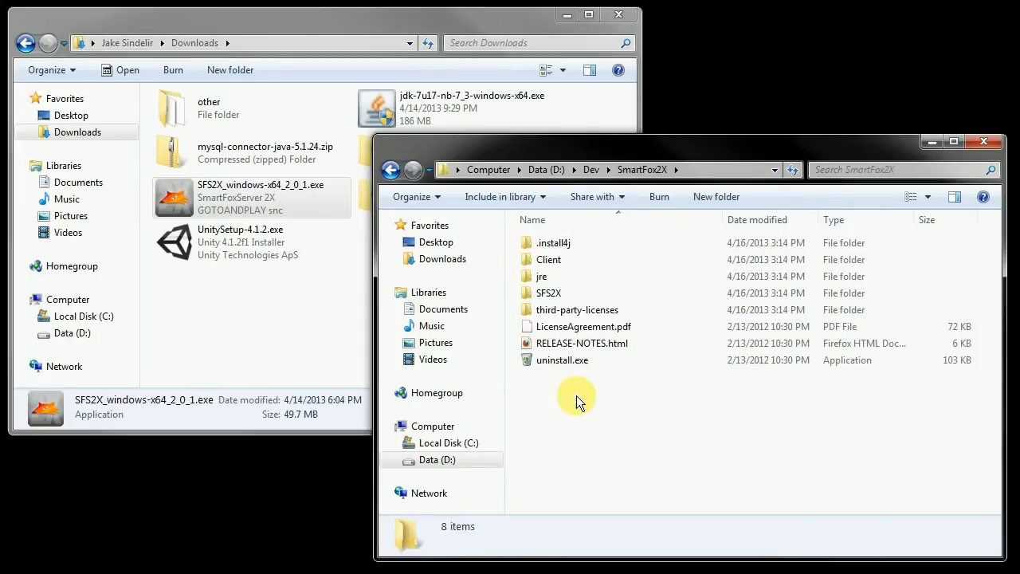
{"action": "left_click", "coordinate": [327, 332]}
{"action": "double_click", "coordinate": [419, 200]}
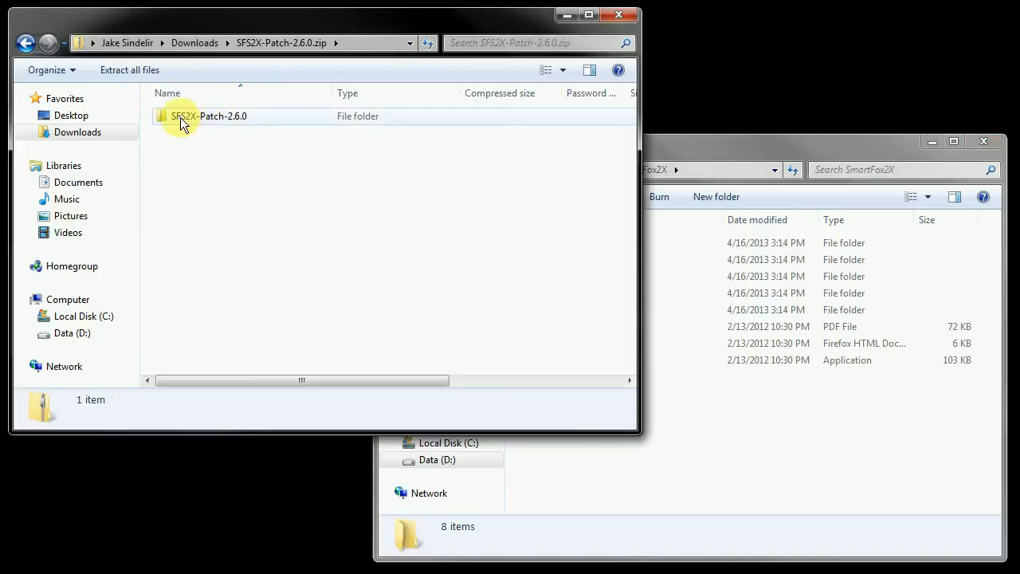
{"action": "left_click_drag", "start_coordinate": [182, 124], "coordinate": [702, 470]}
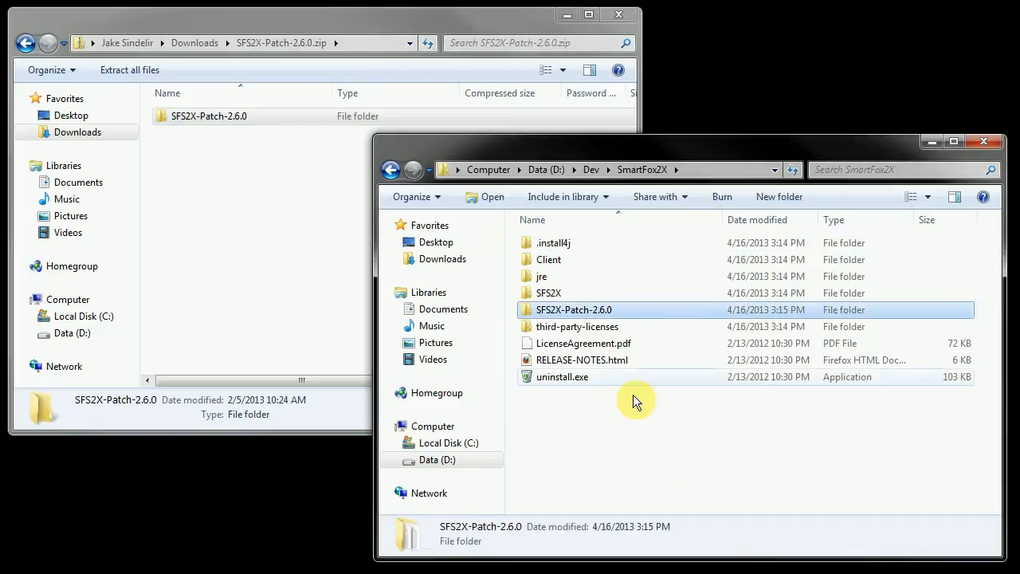
Run install-win.bat from the copied SFS2X-Patch-2.6.0 folder to patch the server, and exit the patcher.
{"action": "left_click", "coordinate": [584, 313]}
{"action": "double_click", "coordinate": [584, 313]}
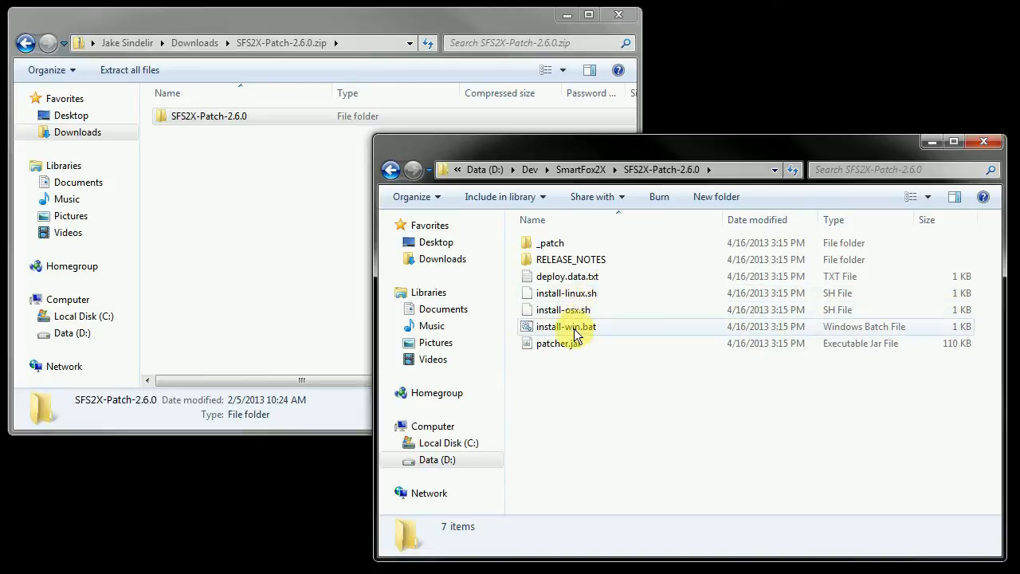
{"action": "double_click", "coordinate": [574, 329]}
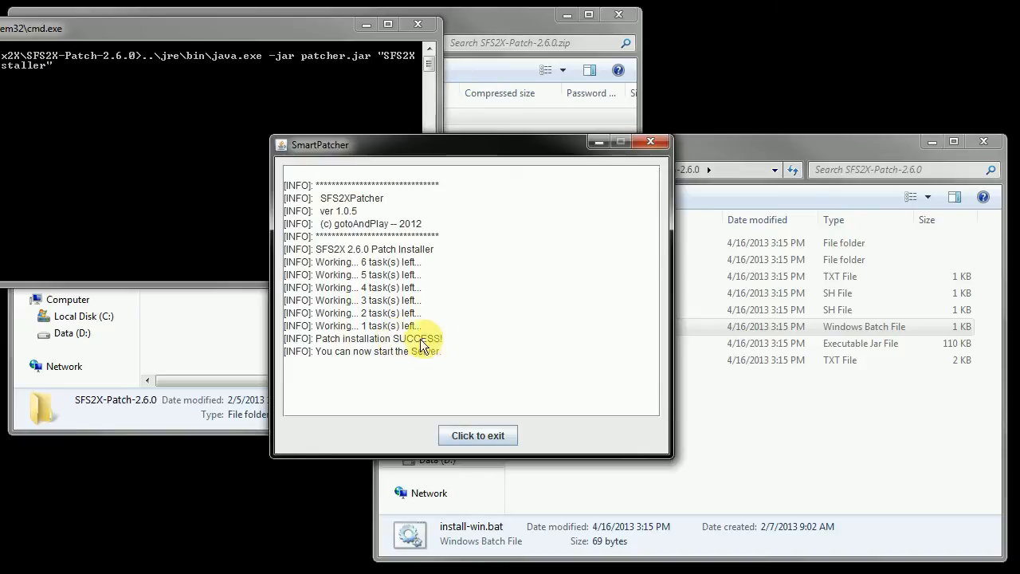
{"action": "left_click", "coordinate": [478, 437]}
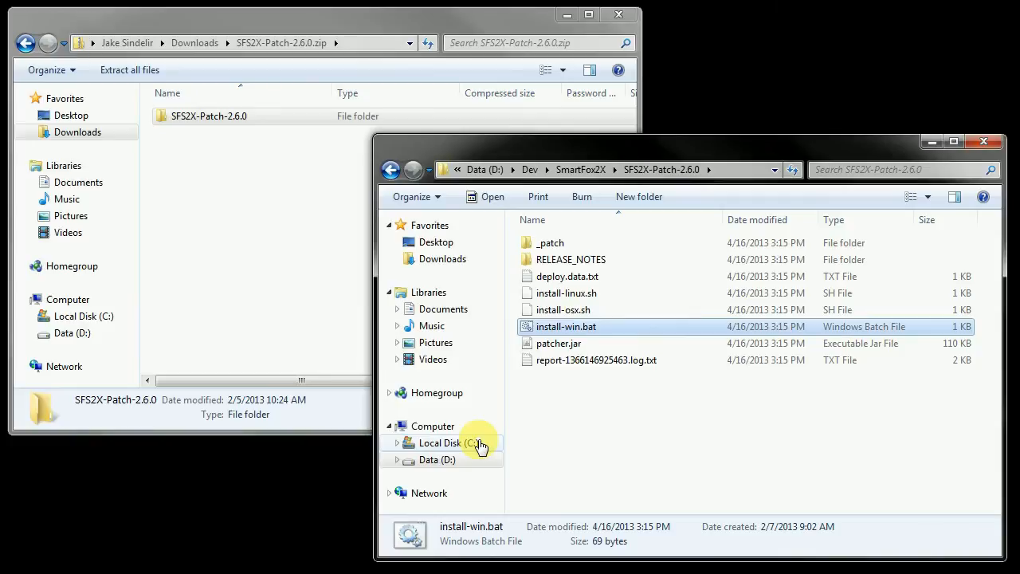
Create a folder named 1.2.0 inside Client\Unity of the SmartFox2X installation.
{"action": "left_click", "coordinate": [595, 170]}
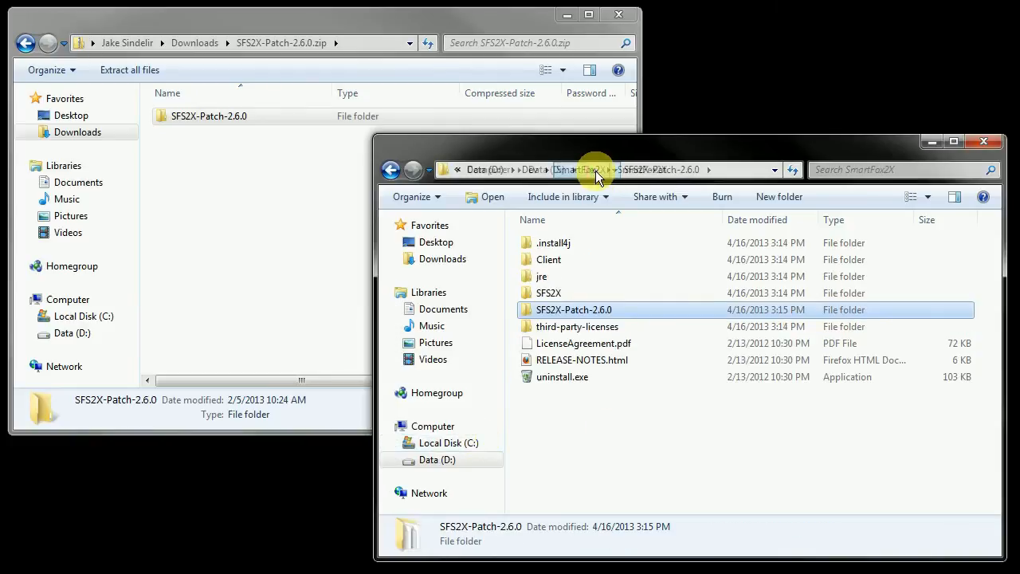
{"action": "left_click", "coordinate": [263, 220]}
{"action": "key", "text": "BackSpace"}
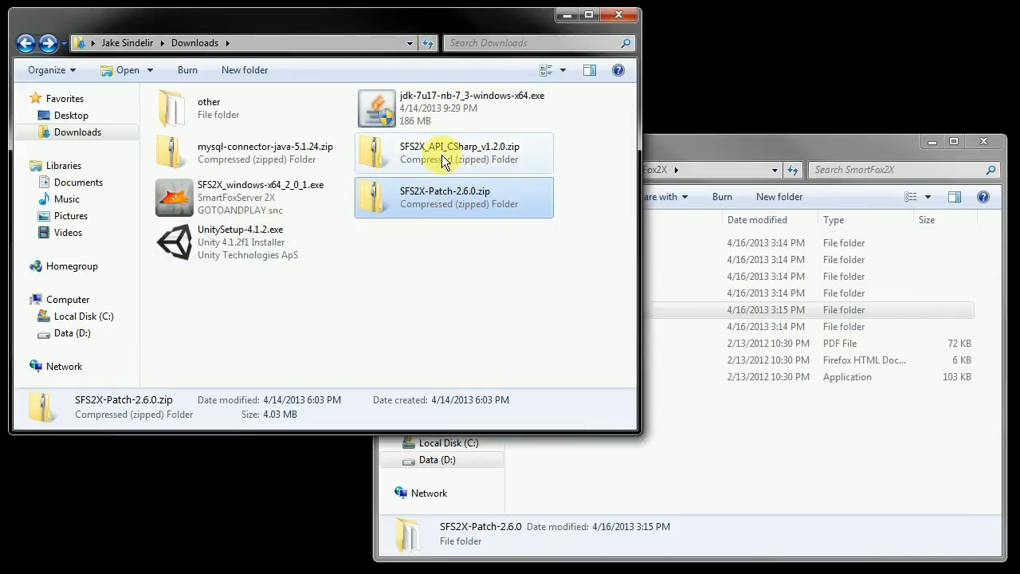
{"action": "left_click", "coordinate": [738, 457]}
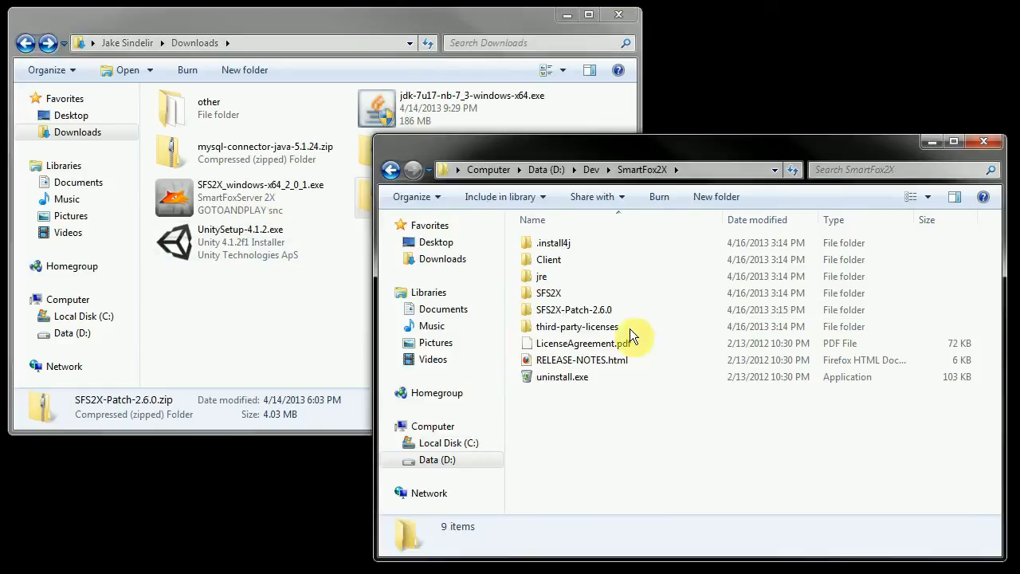
{"action": "double_click", "coordinate": [558, 260]}
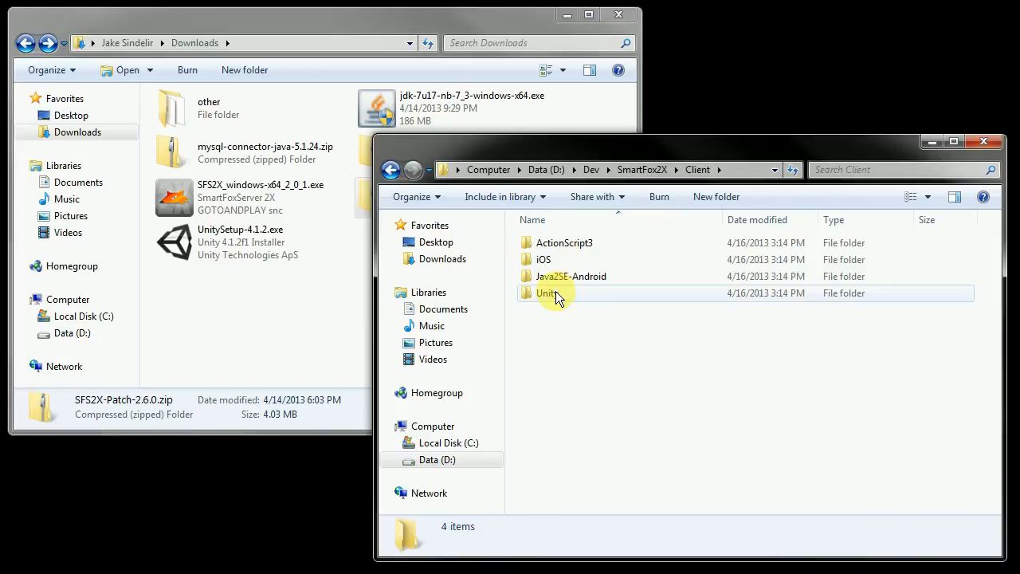
{"action": "double_click", "coordinate": [550, 293]}
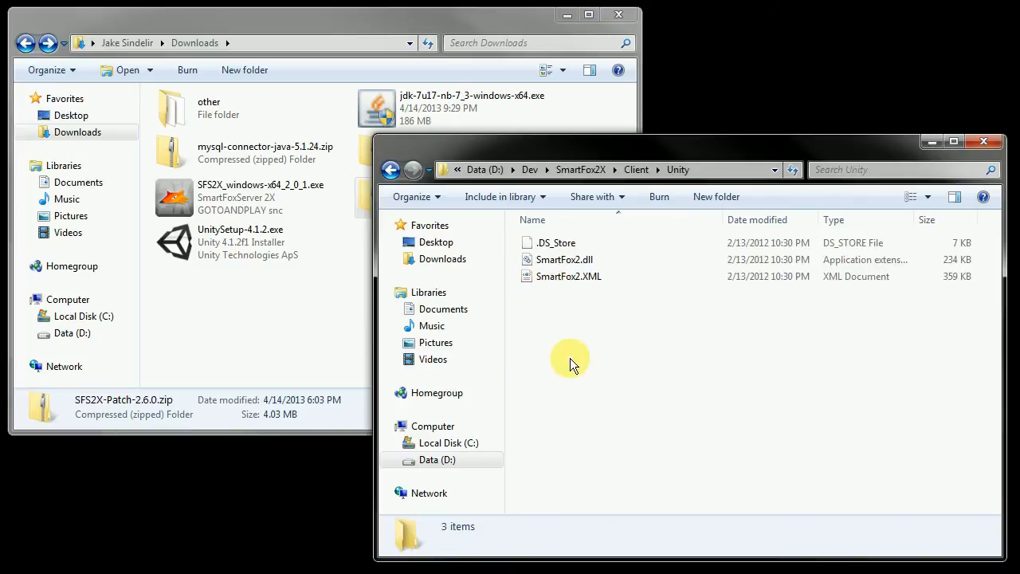
{"action": "right_click", "coordinate": [553, 347]}
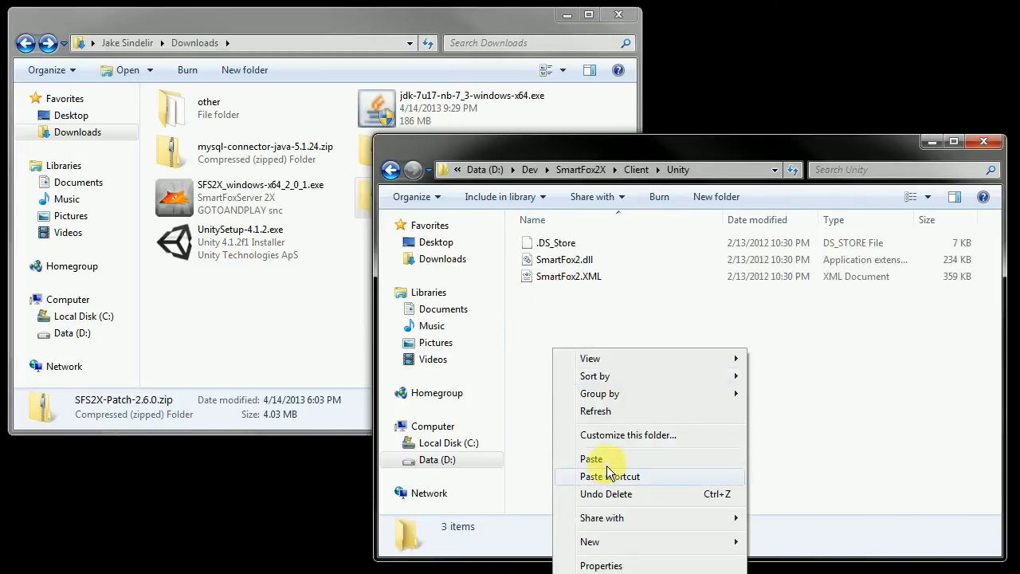
{"action": "mouse_move", "coordinate": [617, 542]}
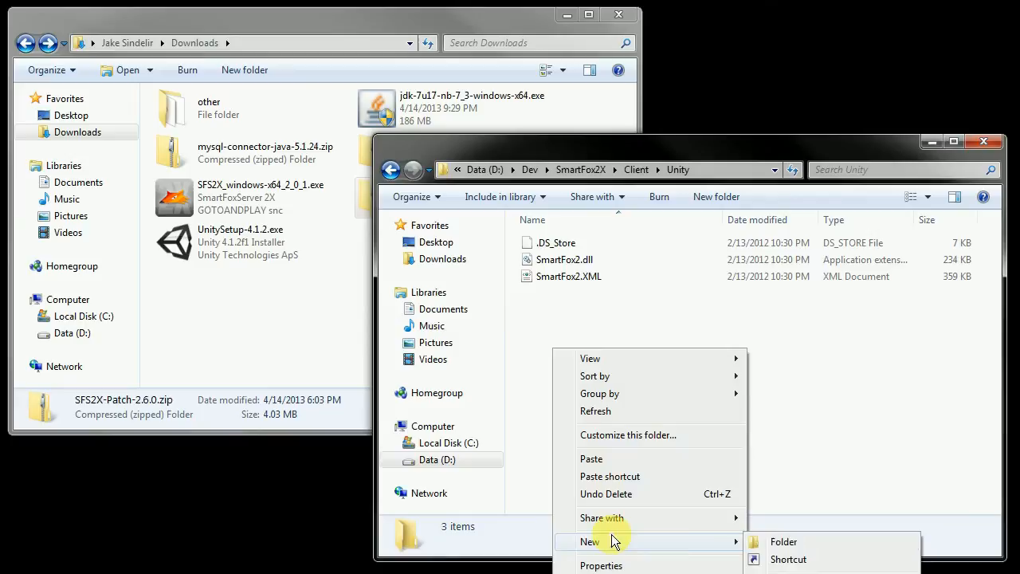
{"action": "left_click", "coordinate": [780, 542]}
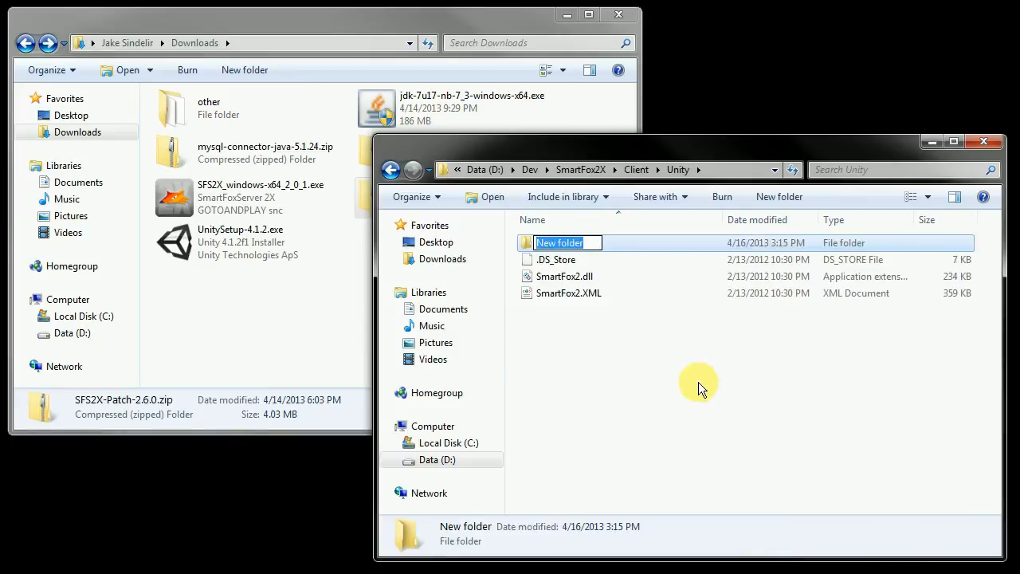
{"action": "type", "text": "1.2.0"}
{"action": "key", "text": "Return"}
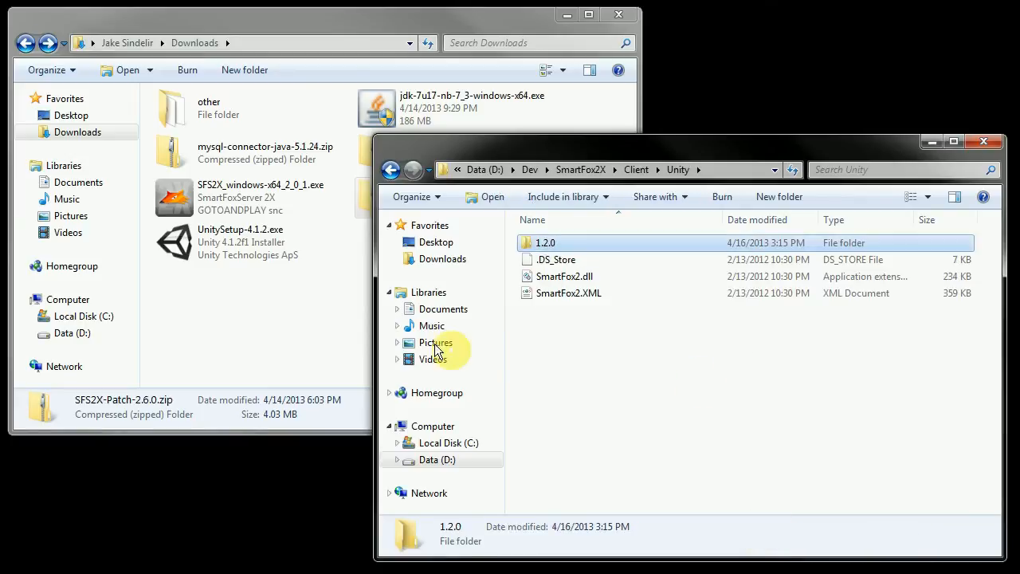
Copy SmartFox2.dll from SFS2X_API_CSharp_v1.2.0.zip into the new 1.2.0 folder and open that folder.
{"action": "left_click", "coordinate": [284, 314]}
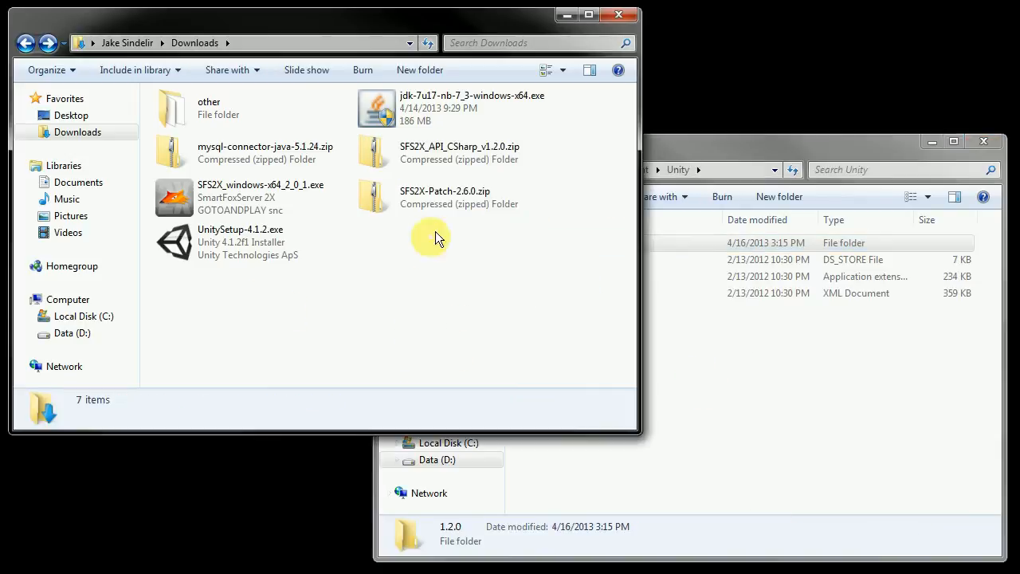
{"action": "double_click", "coordinate": [448, 154]}
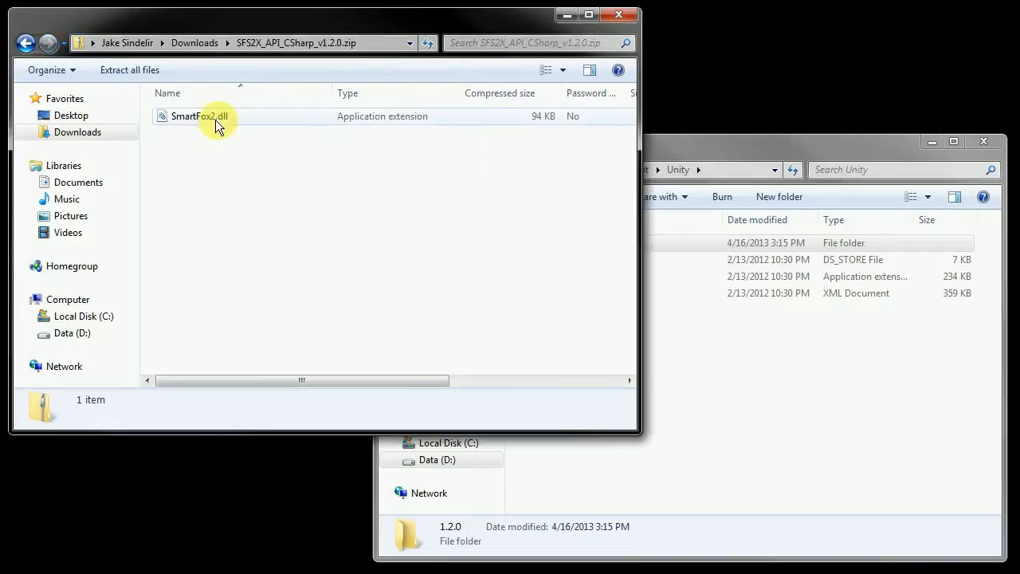
{"action": "left_click_drag", "start_coordinate": [203, 117], "coordinate": [676, 241]}
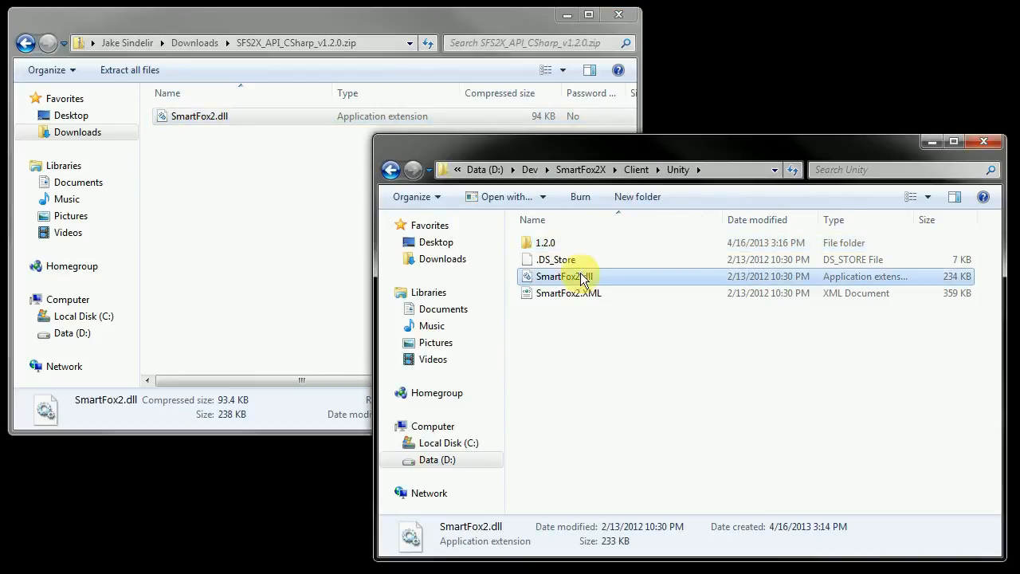
{"action": "double_click", "coordinate": [549, 245]}
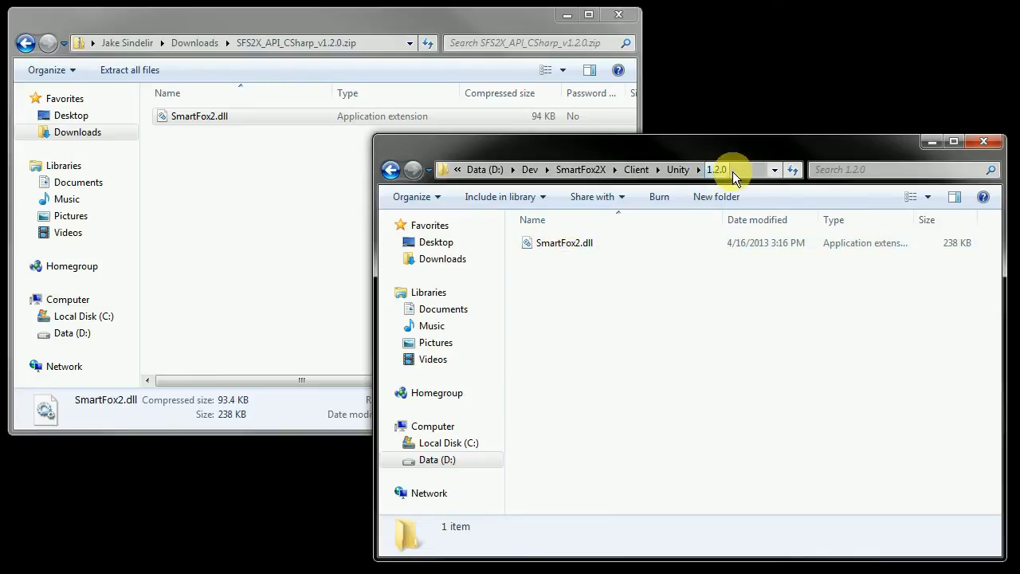
Copy mysql-connector-java-5.1.24-bin.jar from the connector zip into SmartFox2X\SFS2X\lib, minimize that folder window and return to Downloads.
{"action": "left_click", "coordinate": [73, 134]}
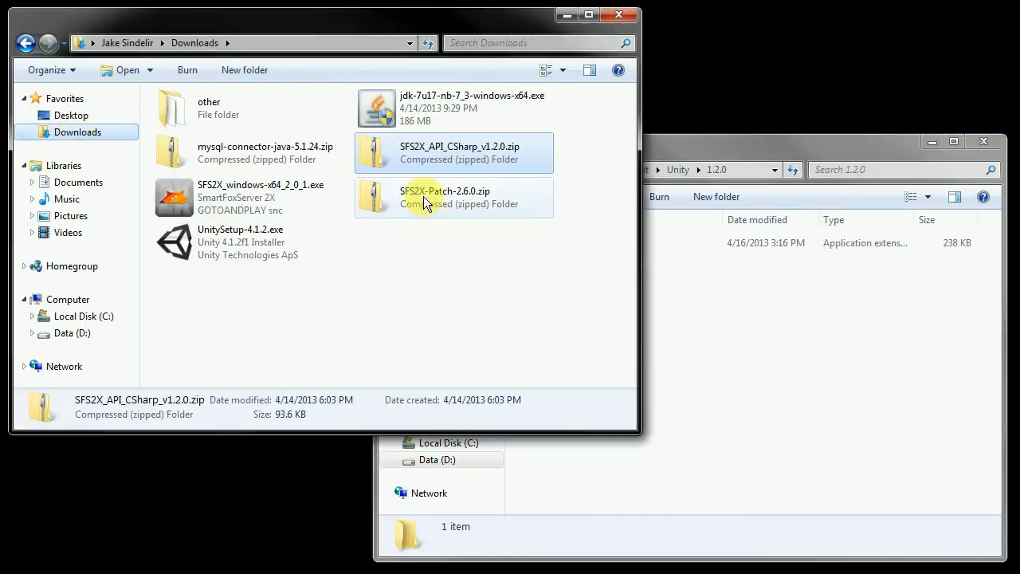
{"action": "double_click", "coordinate": [238, 153]}
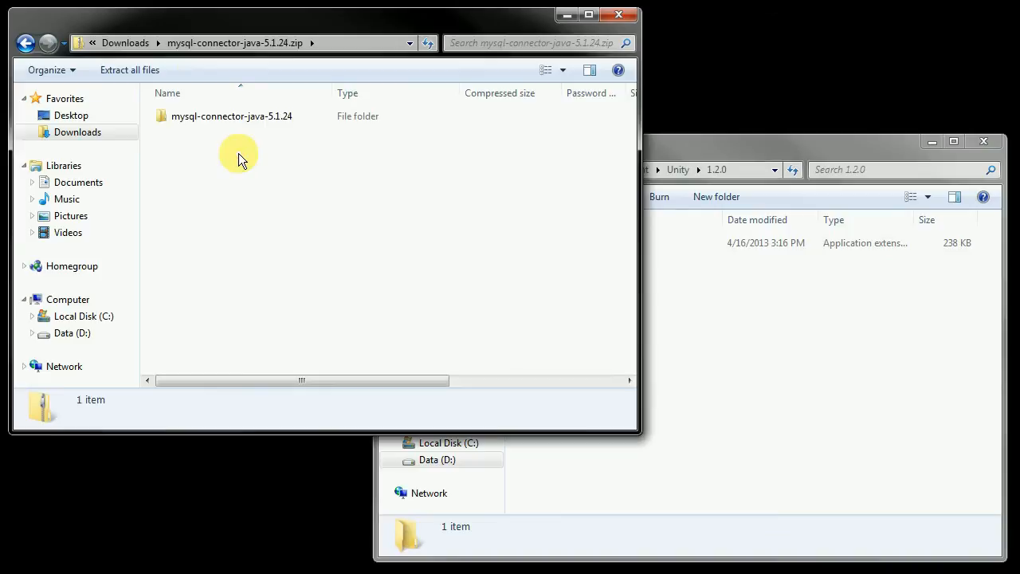
{"action": "double_click", "coordinate": [236, 120]}
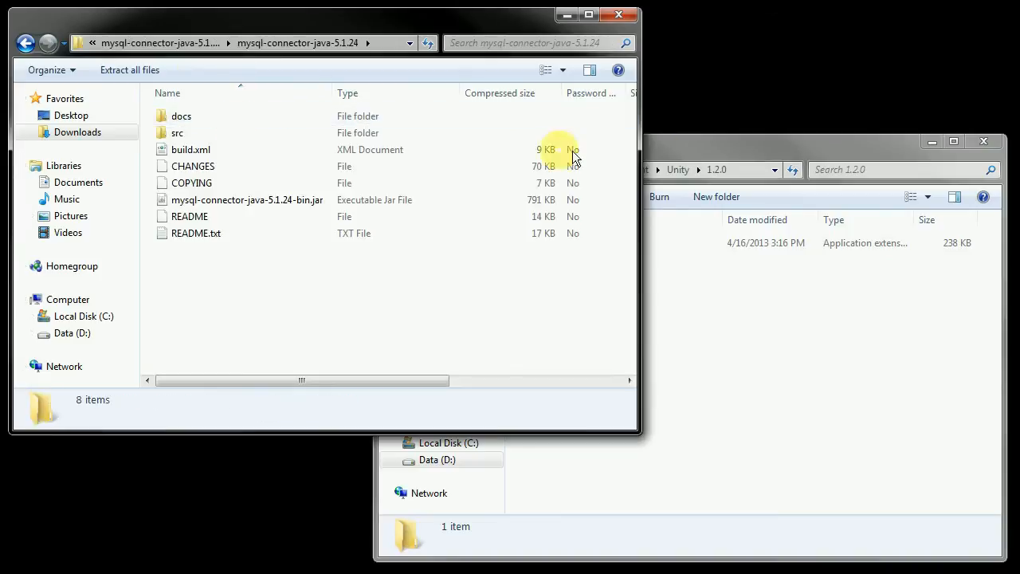
{"action": "left_click", "coordinate": [661, 153]}
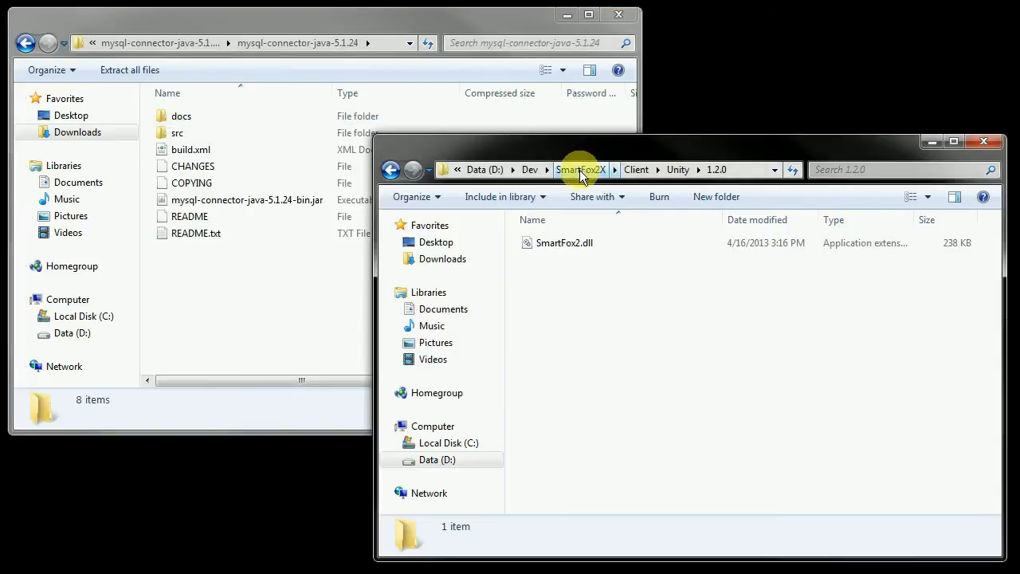
{"action": "left_click", "coordinate": [580, 171]}
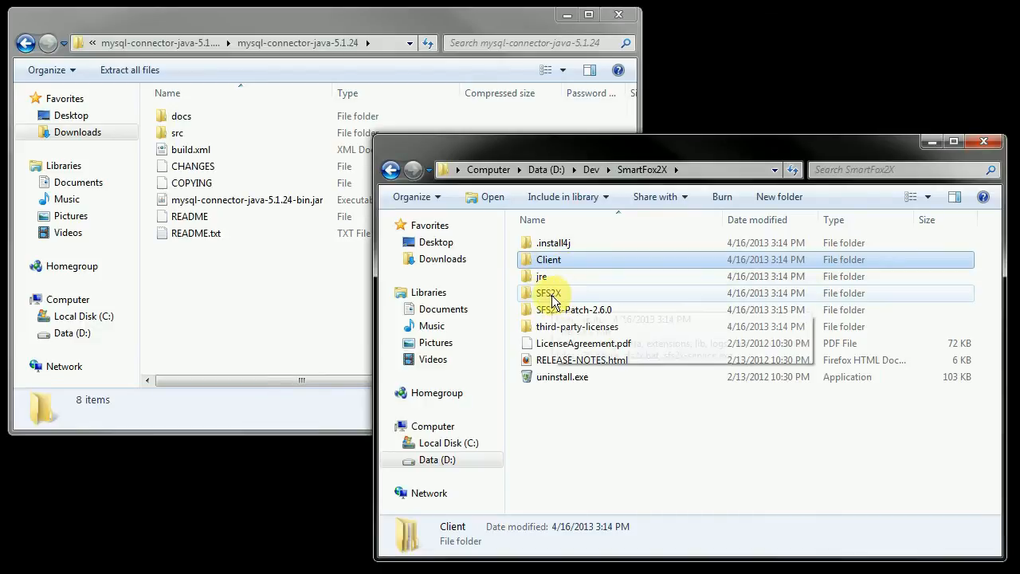
{"action": "double_click", "coordinate": [554, 297]}
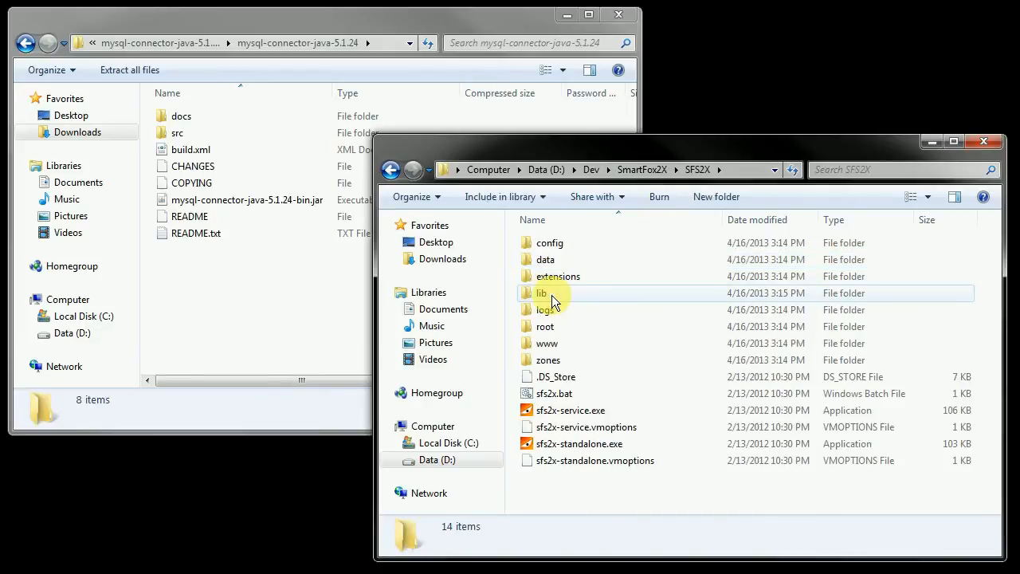
{"action": "double_click", "coordinate": [551, 295]}
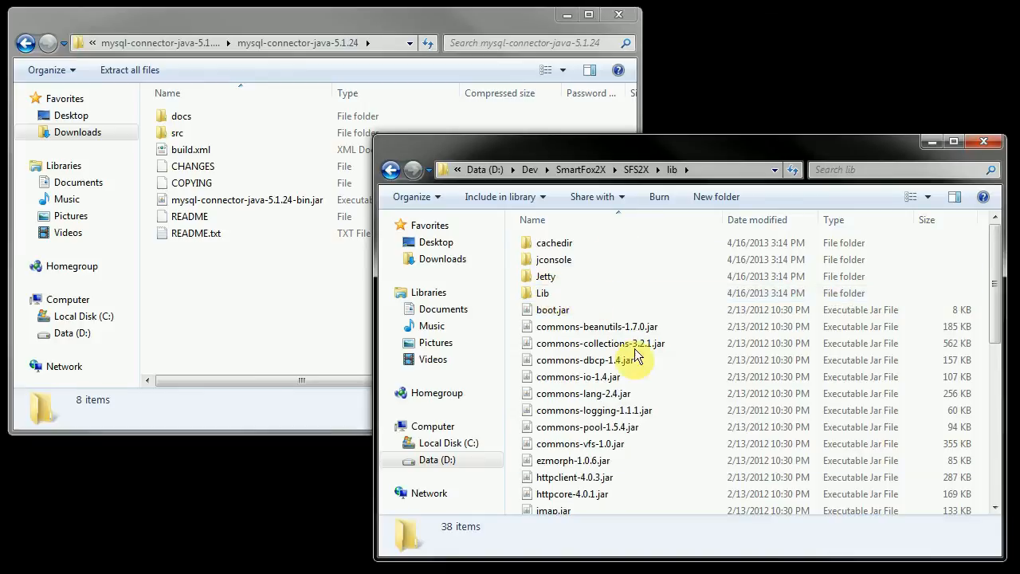
{"action": "left_click", "coordinate": [197, 205]}
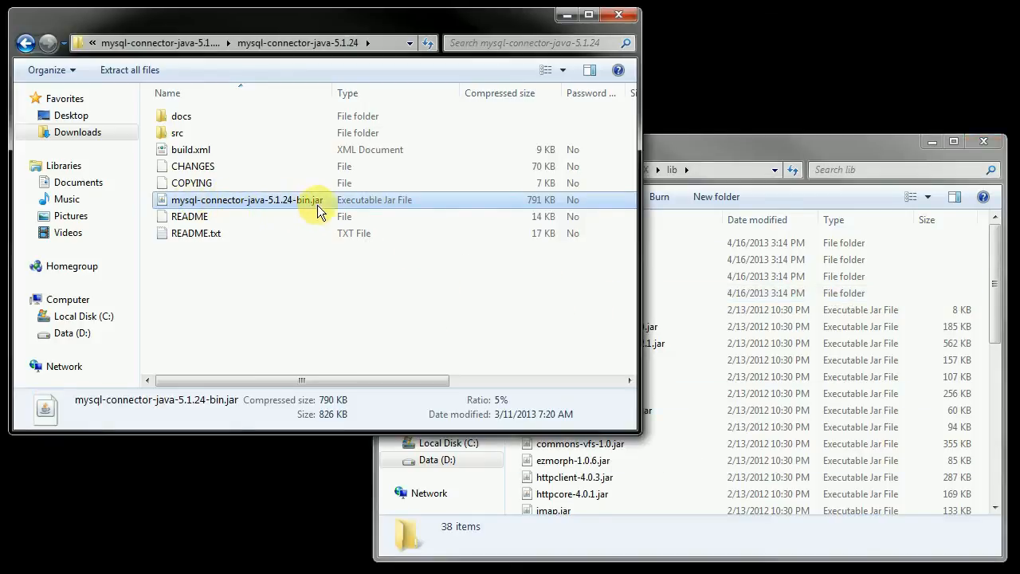
{"action": "left_click_drag", "start_coordinate": [255, 206], "coordinate": [657, 465]}
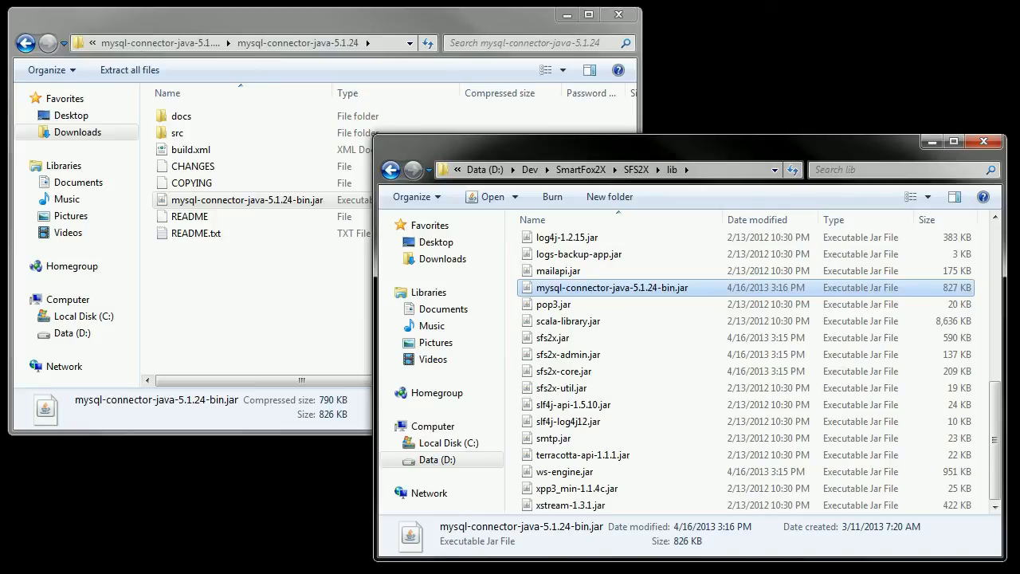
{"action": "left_click", "coordinate": [929, 141]}
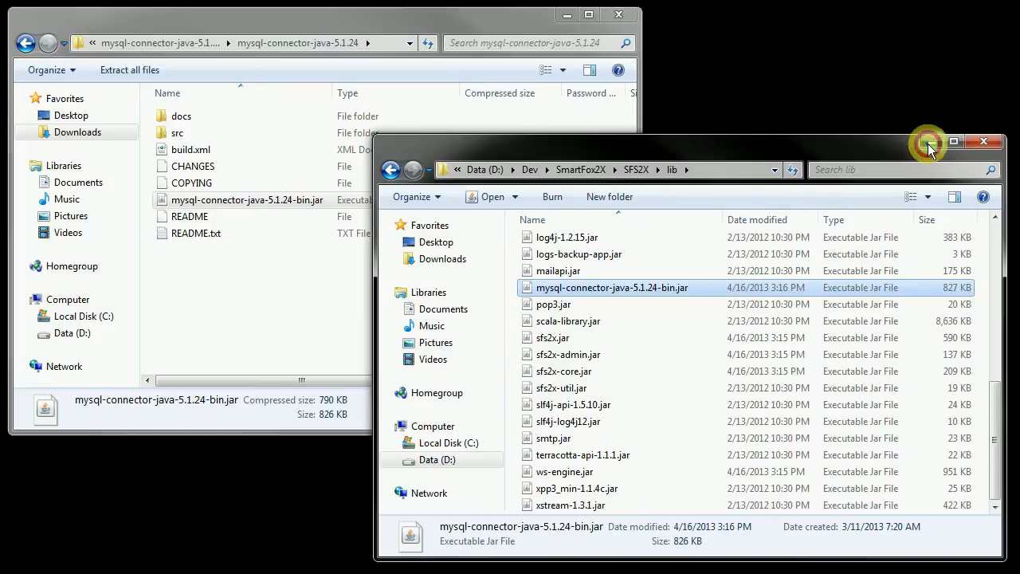
{"action": "left_click", "coordinate": [78, 133]}
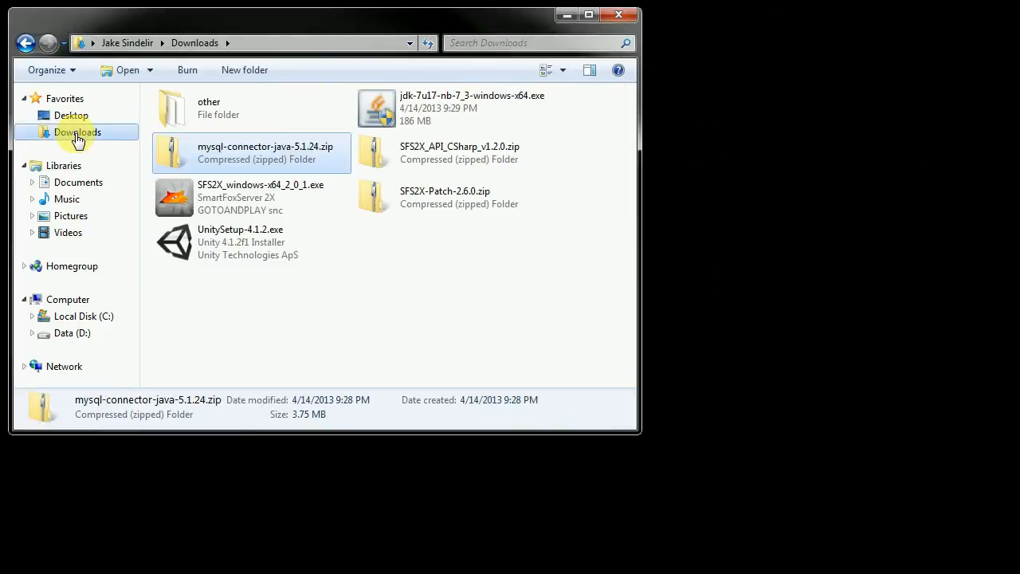
Install JDK 7 Update 17 and NetBeans IDE 7.3 from jdk-7u17-nb-7_3-windows-x64.exe, accepting the JUnit license and keeping the default folders and update check.
{"action": "left_click", "coordinate": [423, 104]}
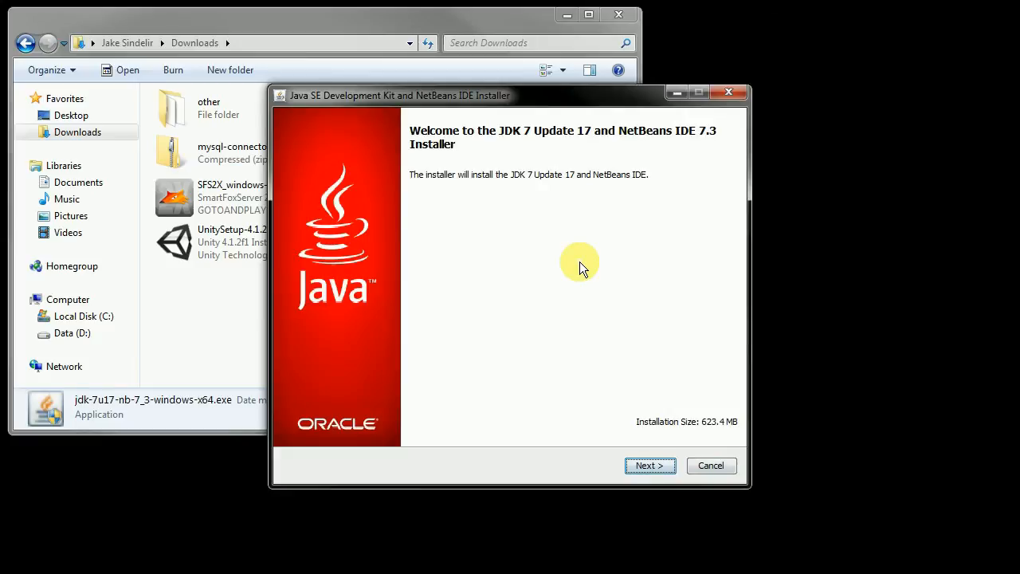
{"action": "left_click", "coordinate": [652, 467]}
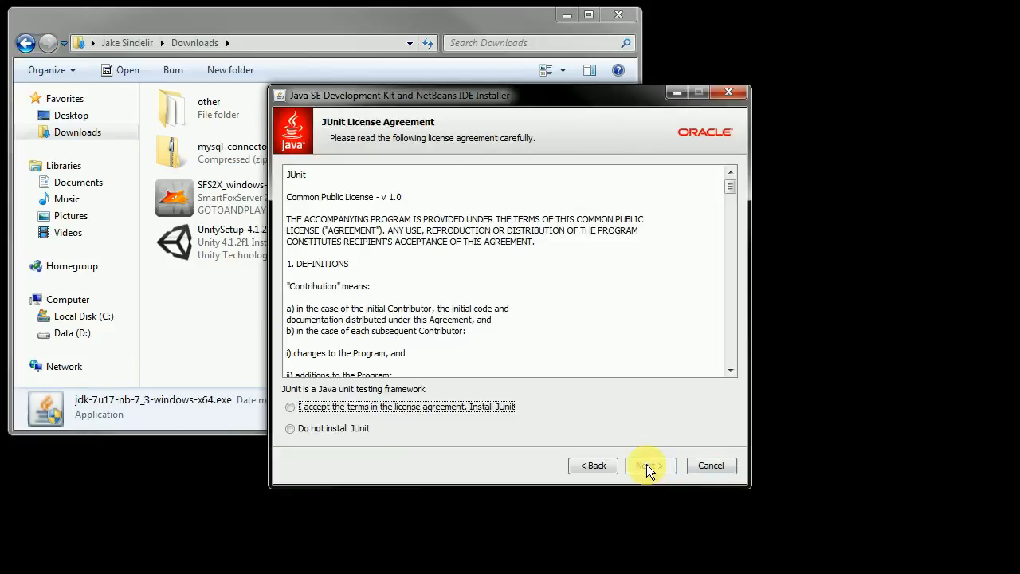
{"action": "left_click", "coordinate": [473, 407]}
{"action": "left_click", "coordinate": [647, 467]}
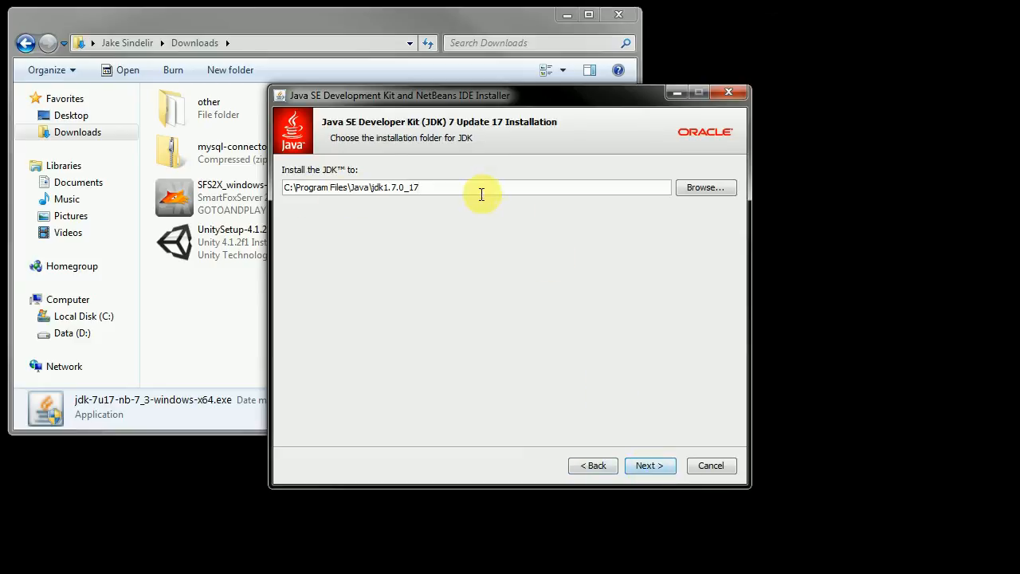
{"action": "left_click", "coordinate": [649, 467]}
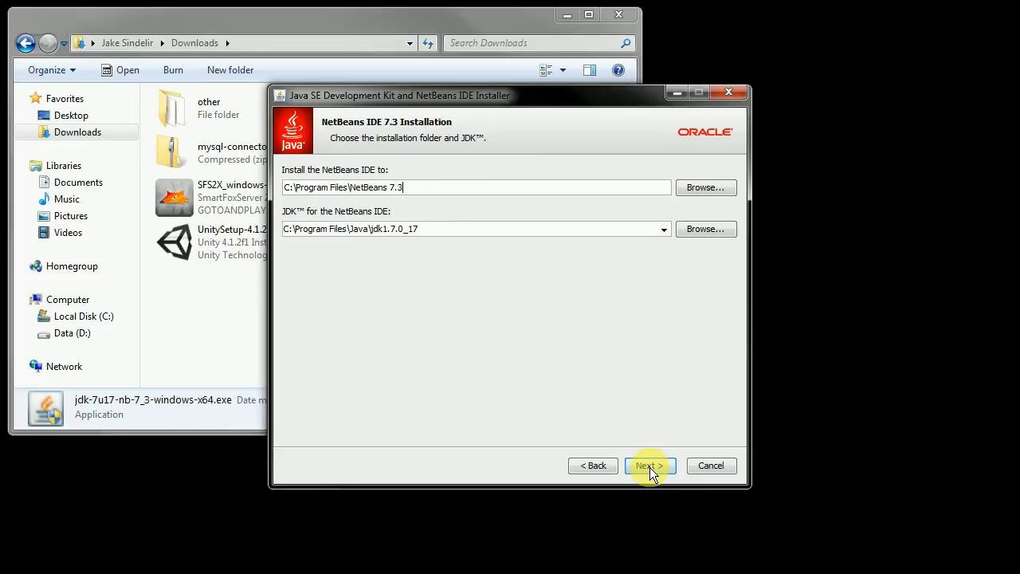
{"action": "left_click", "coordinate": [649, 466]}
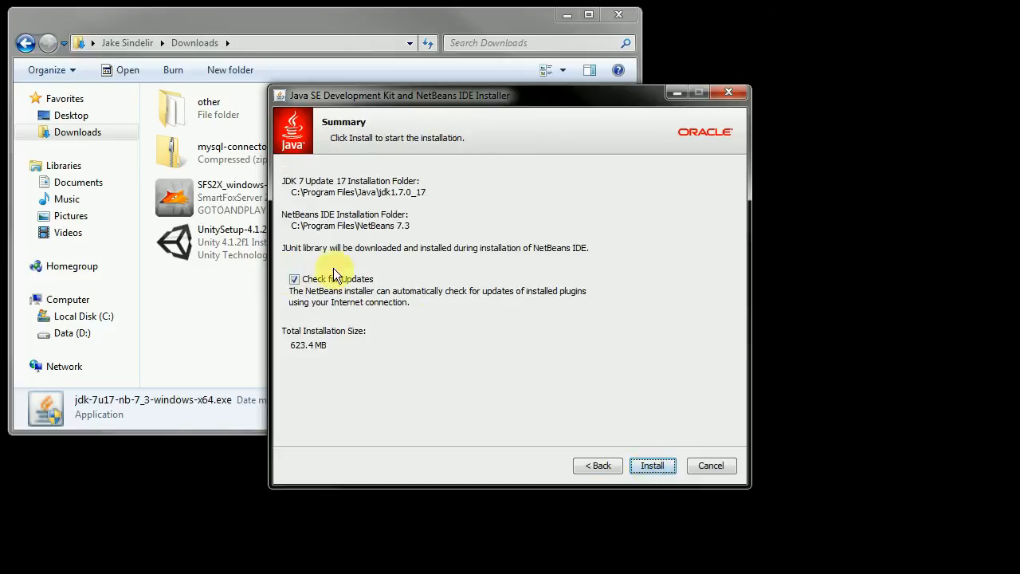
{"action": "left_click", "coordinate": [652, 465]}
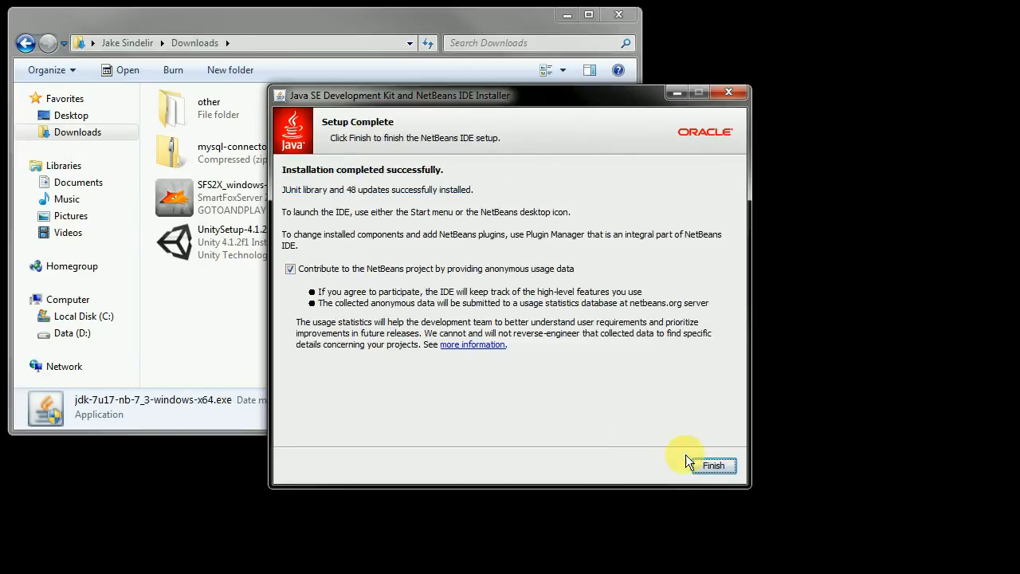
{"action": "left_click", "coordinate": [702, 465]}
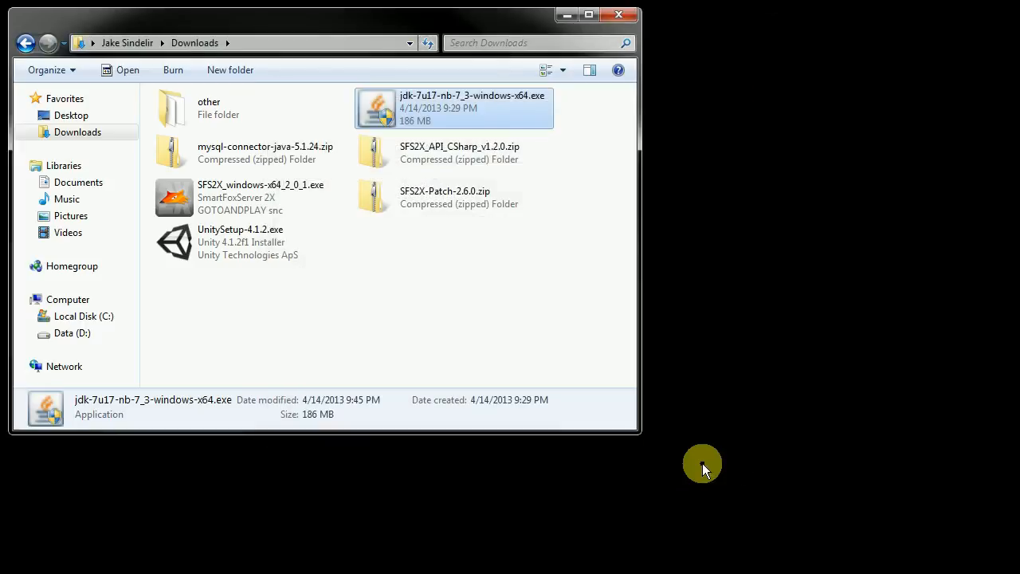